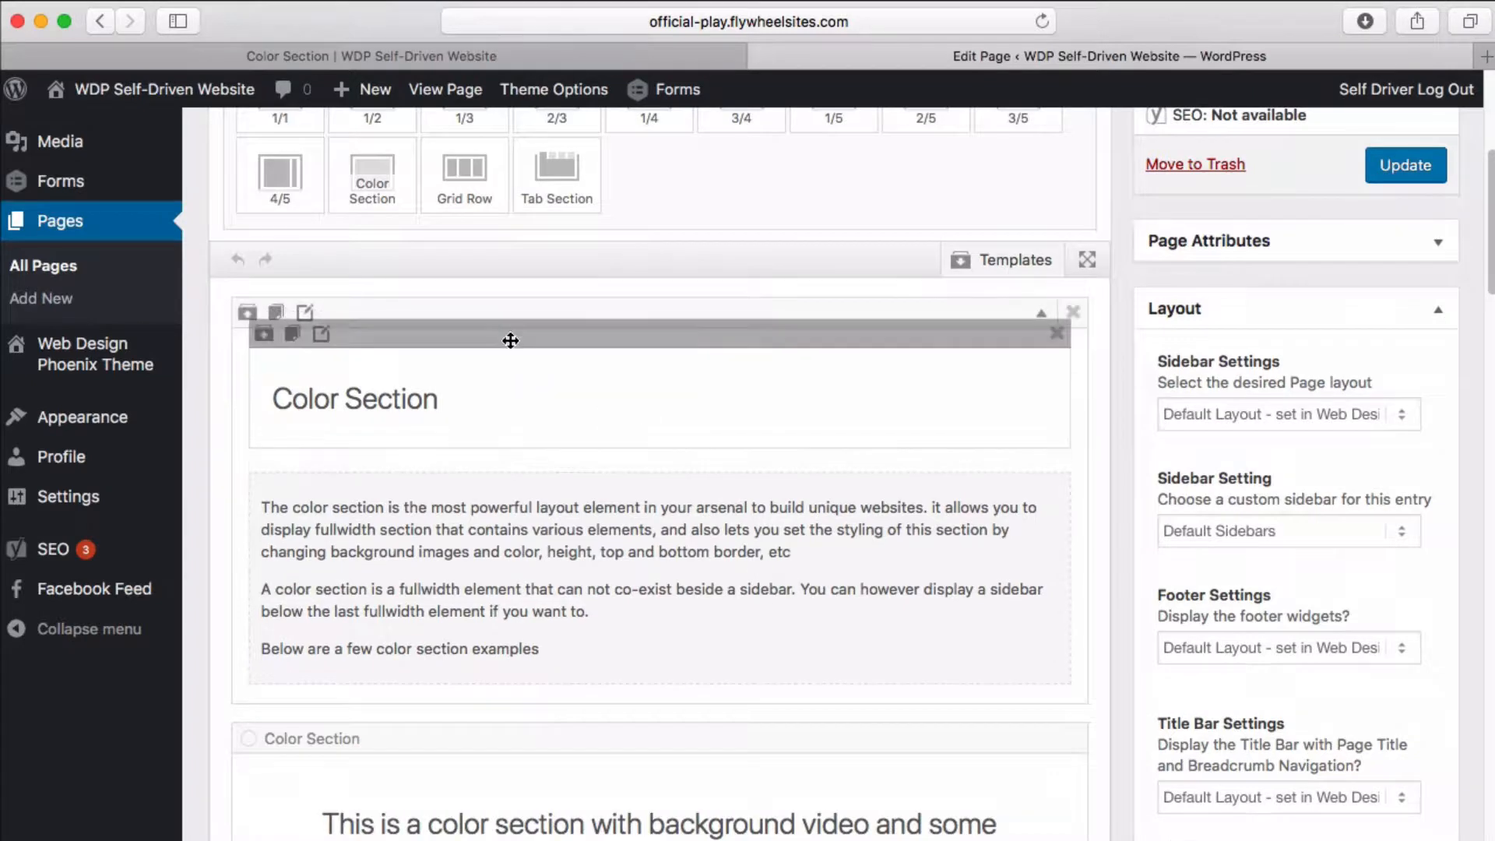
Step: Open the settings of the first color section and review its minimum height options, keeping no minimum height
scroll(382, 233, up, 1)
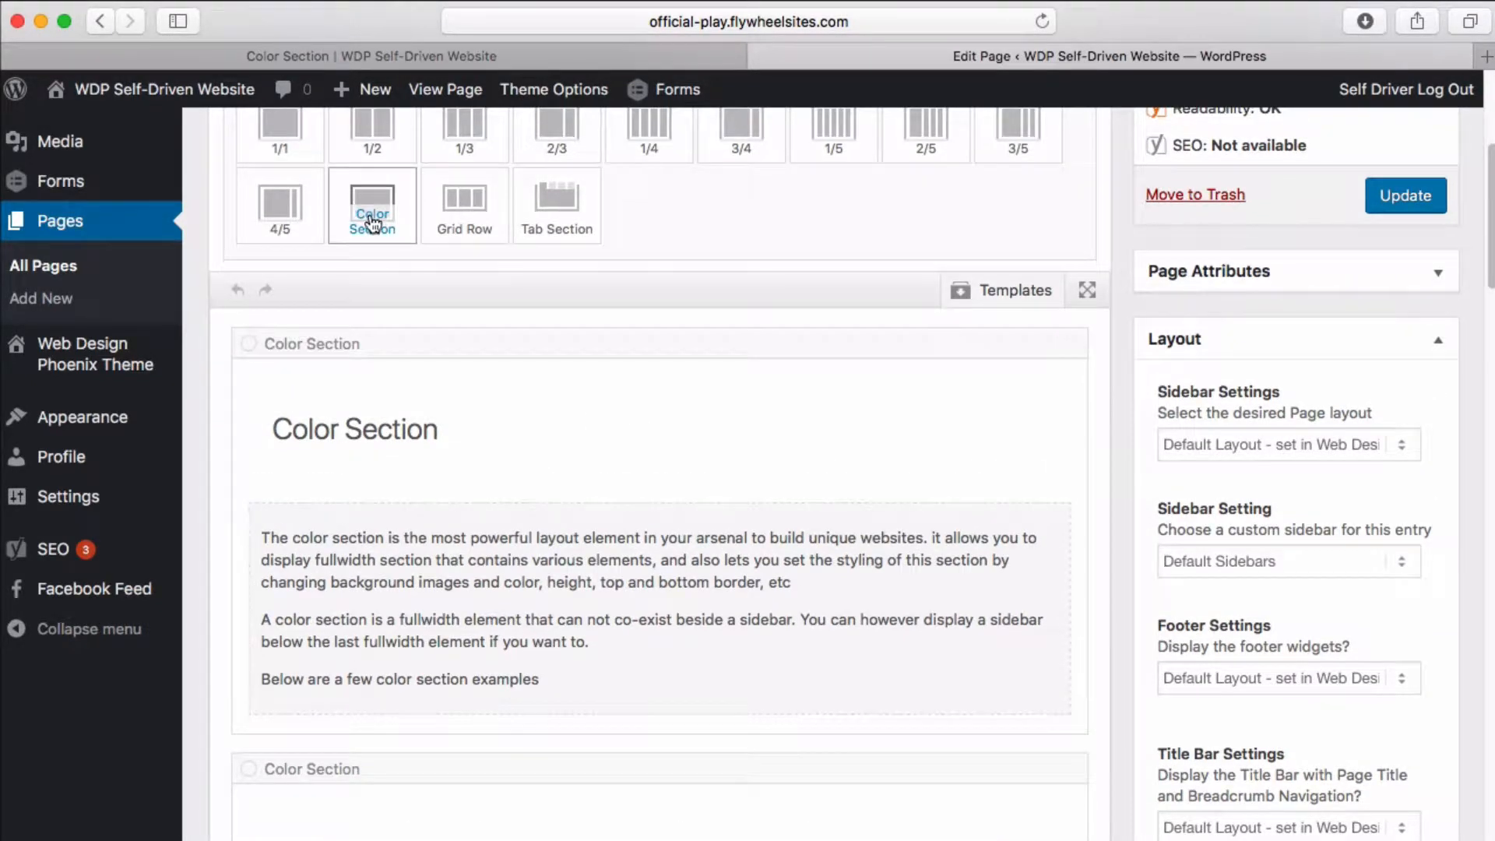
scroll(376, 226, up, 3)
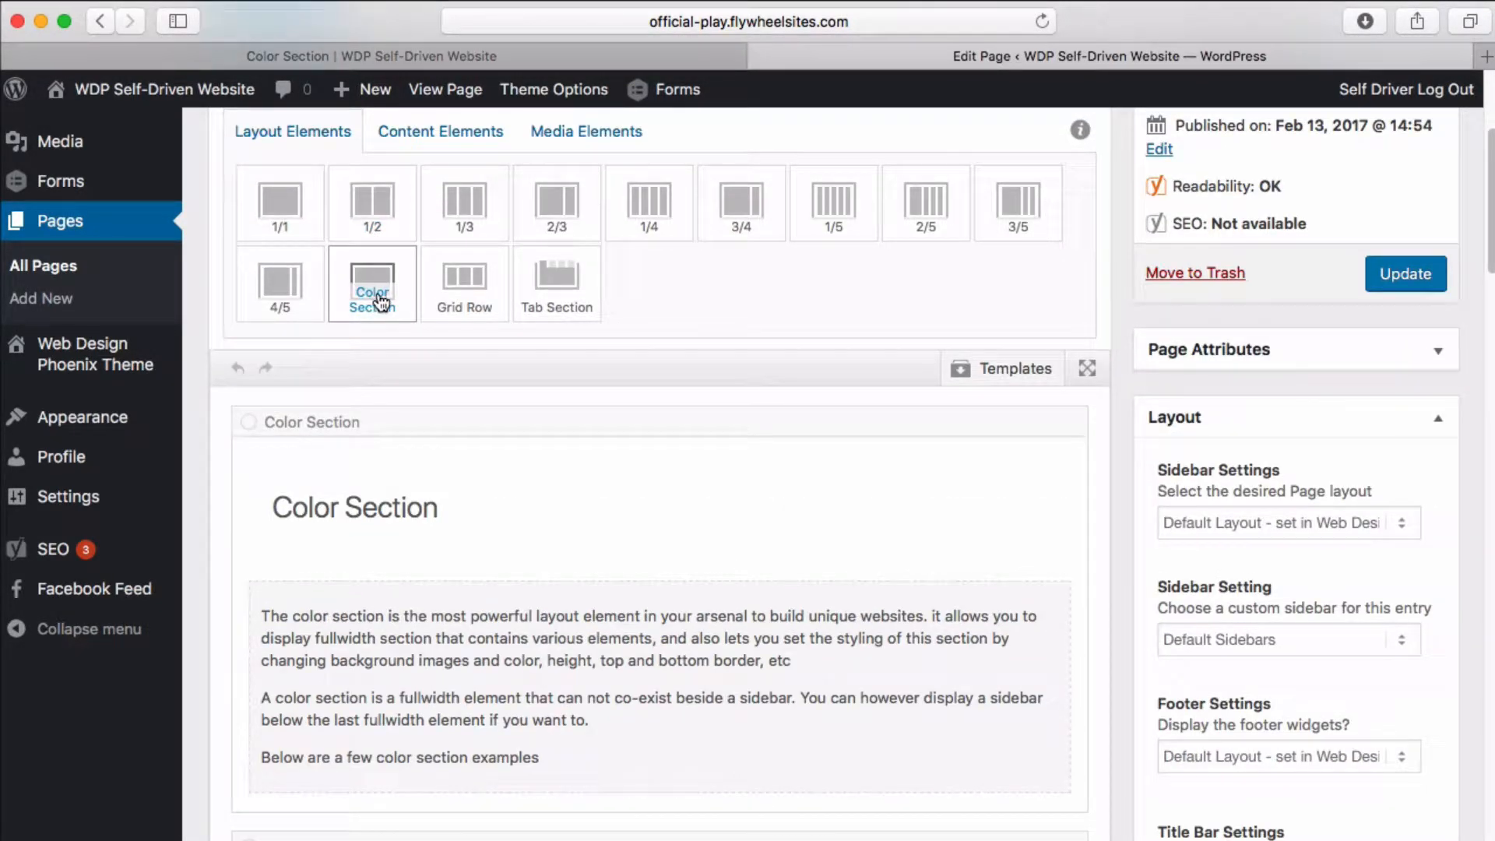
click(304, 425)
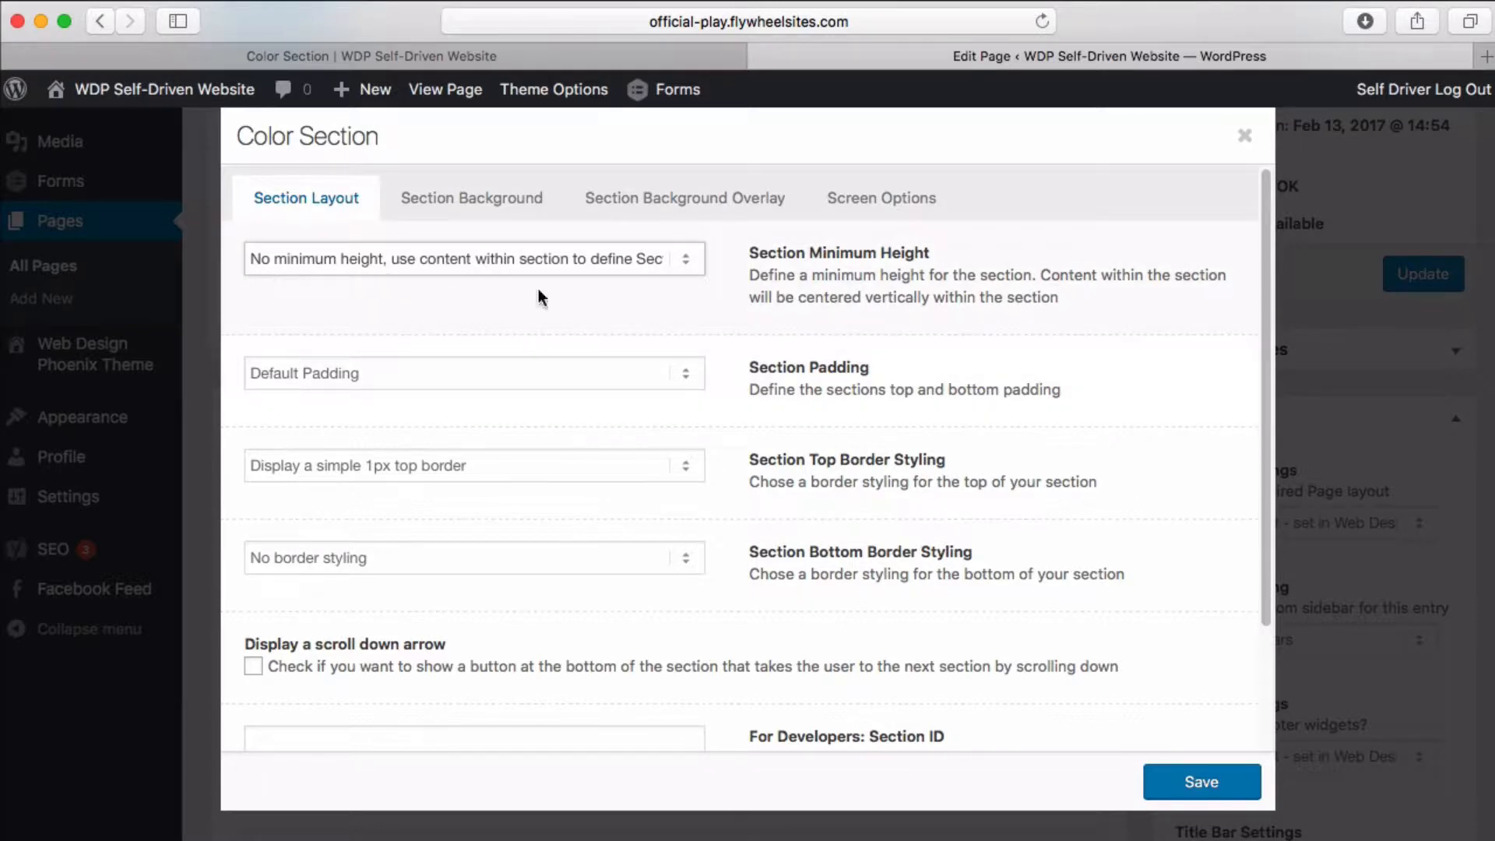
click(427, 260)
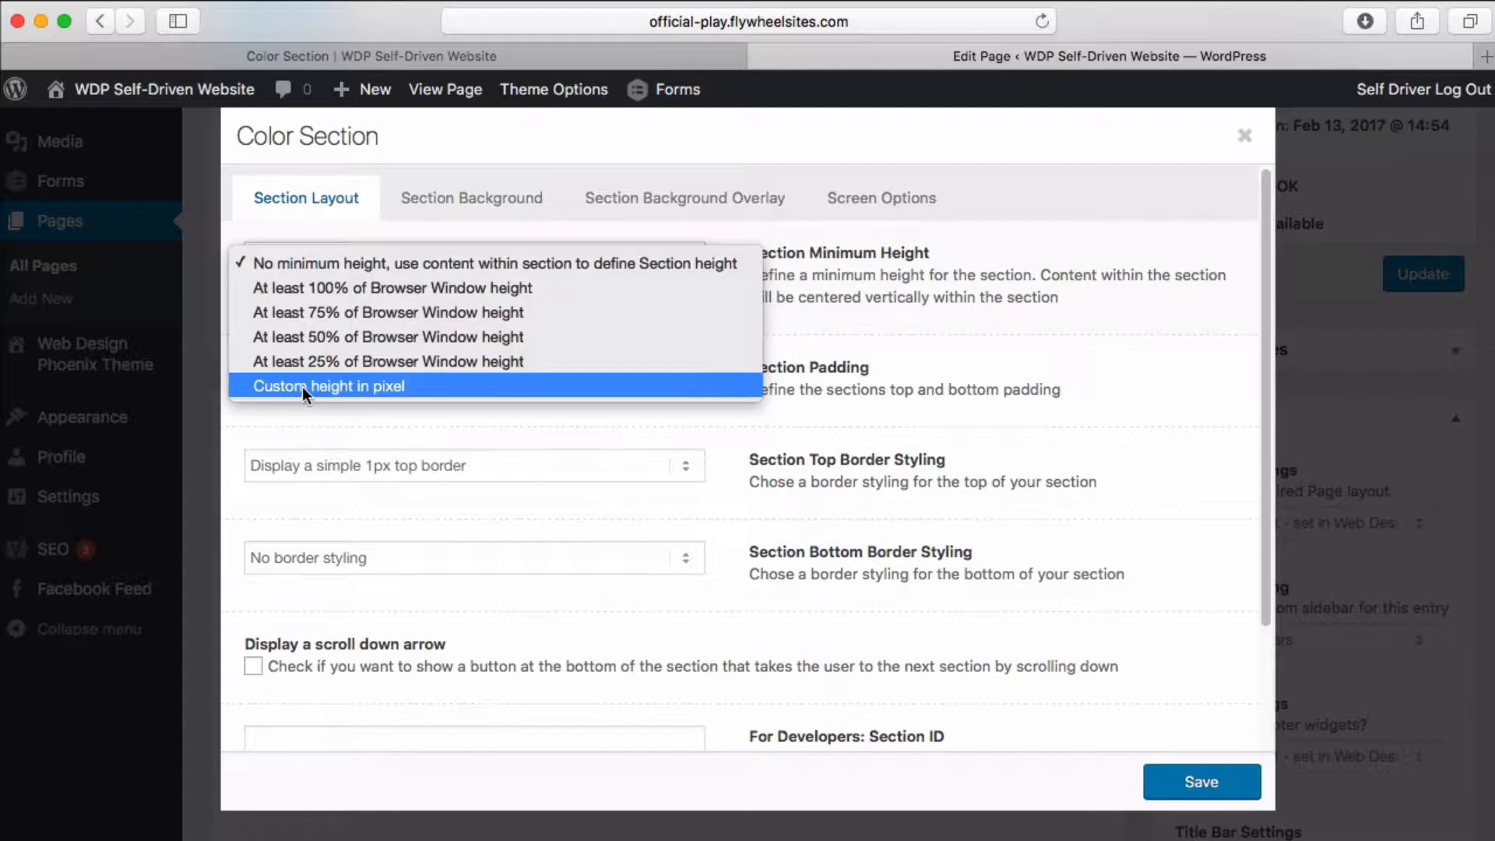
click(341, 268)
Step: Review the section padding options against the spacing on the live Color Section page, keeping Default Padding
click(406, 378)
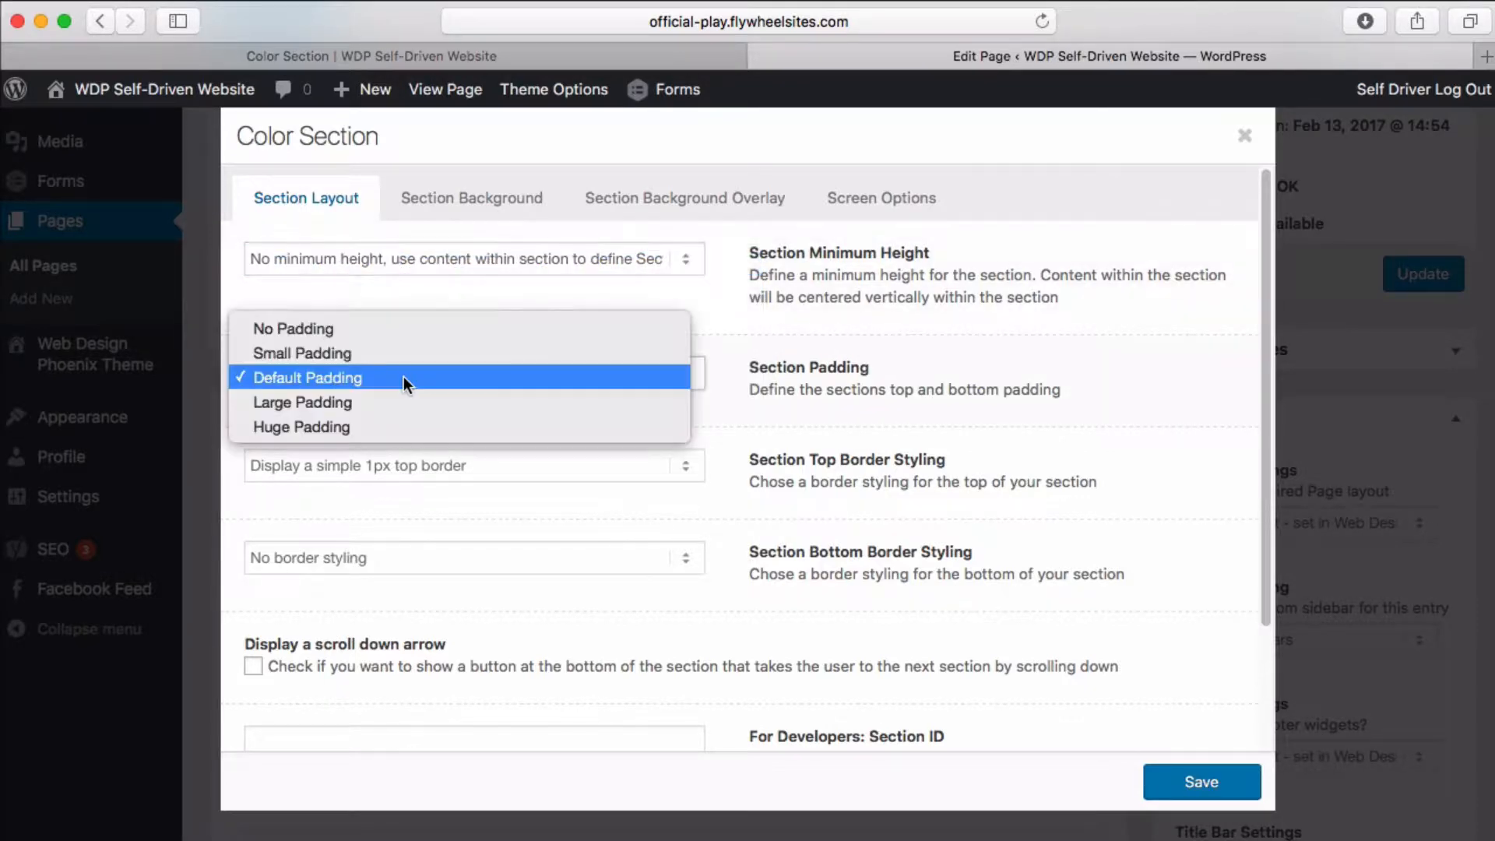
click(400, 59)
click(400, 61)
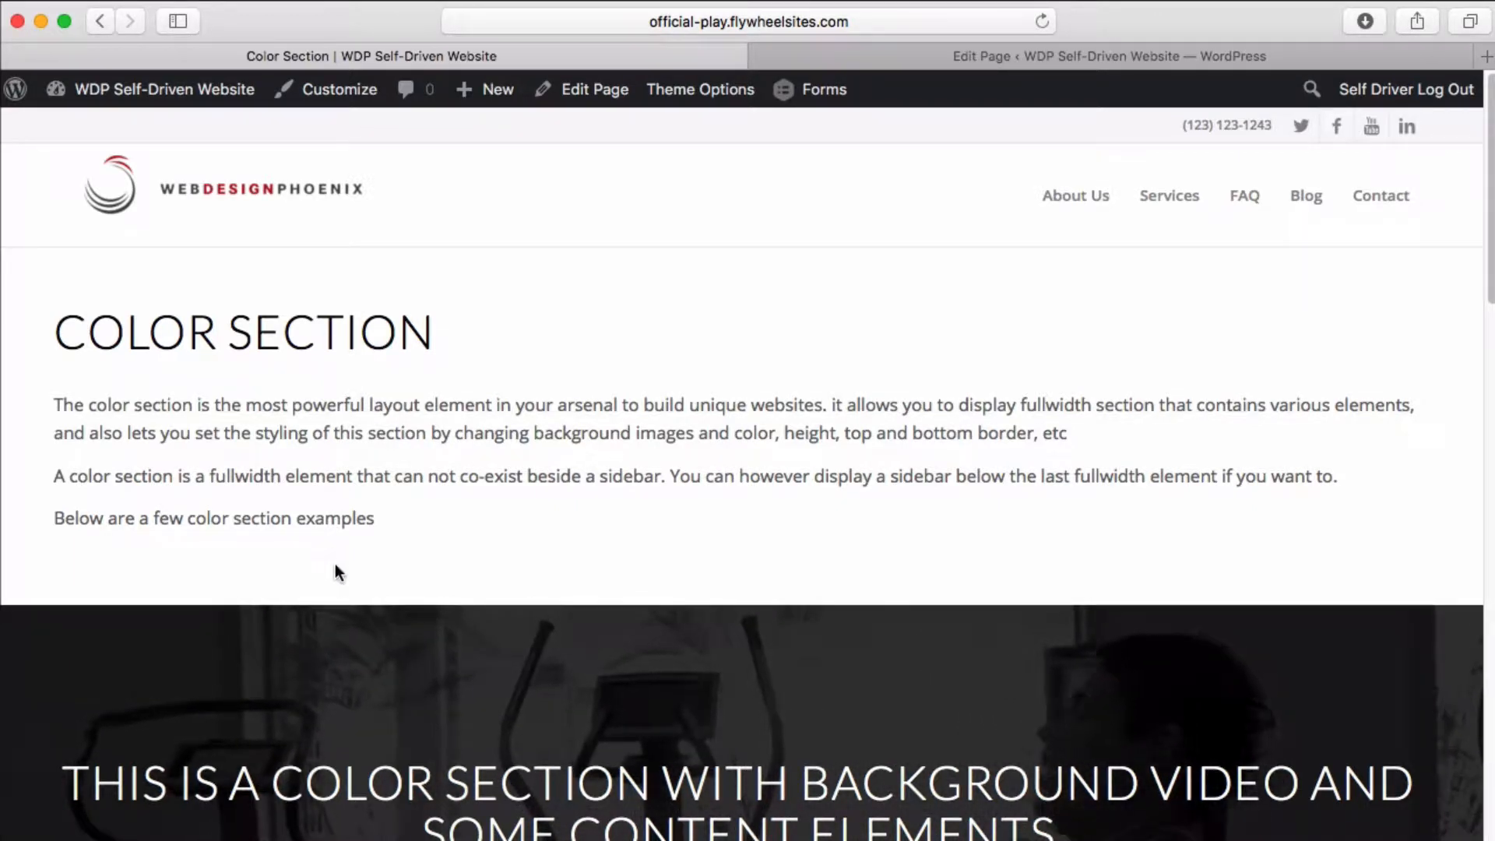
click(756, 56)
click(366, 373)
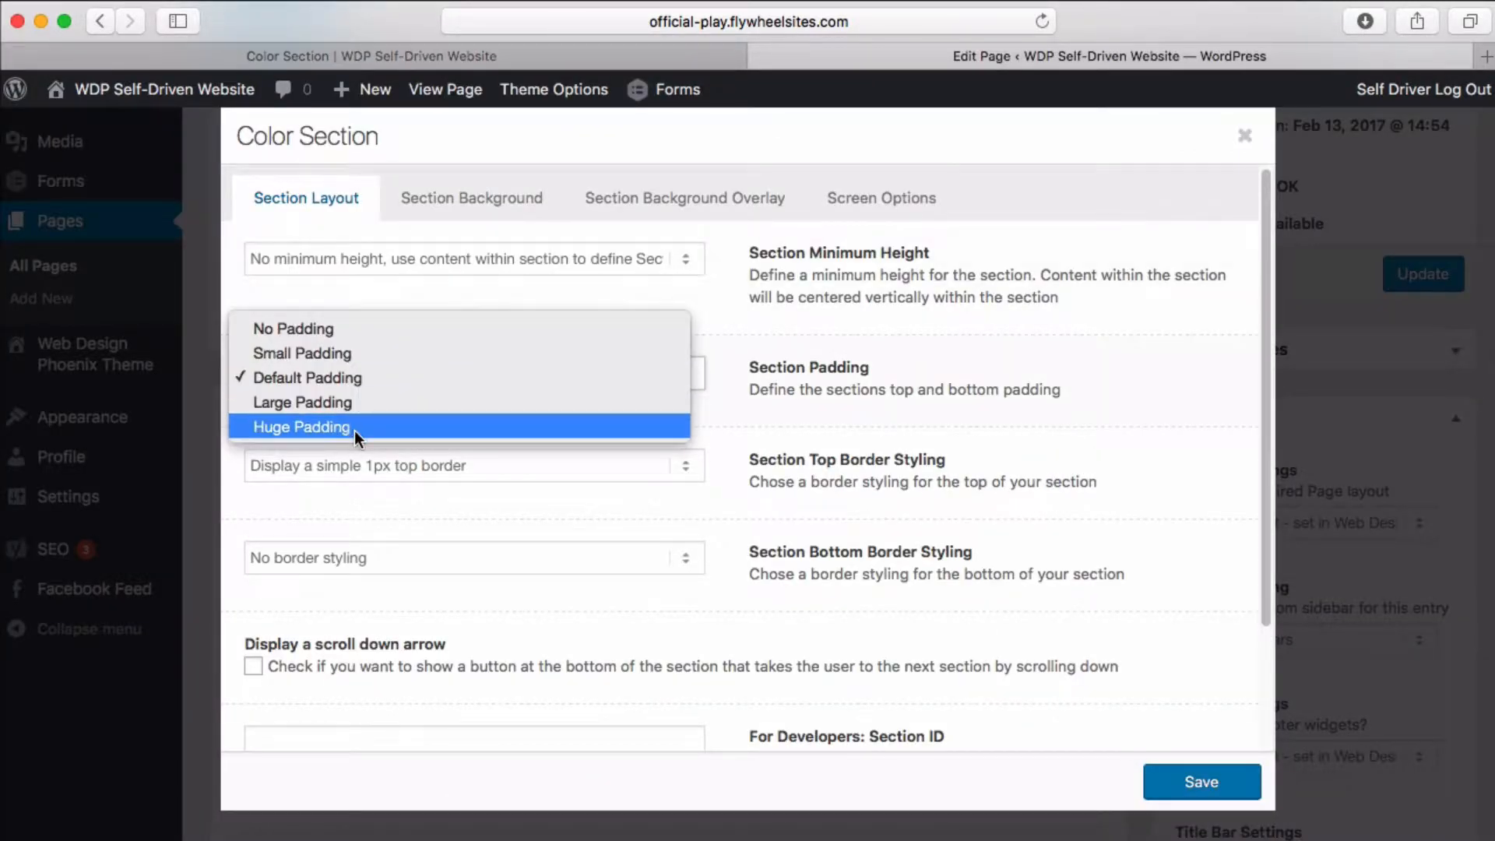
click(310, 380)
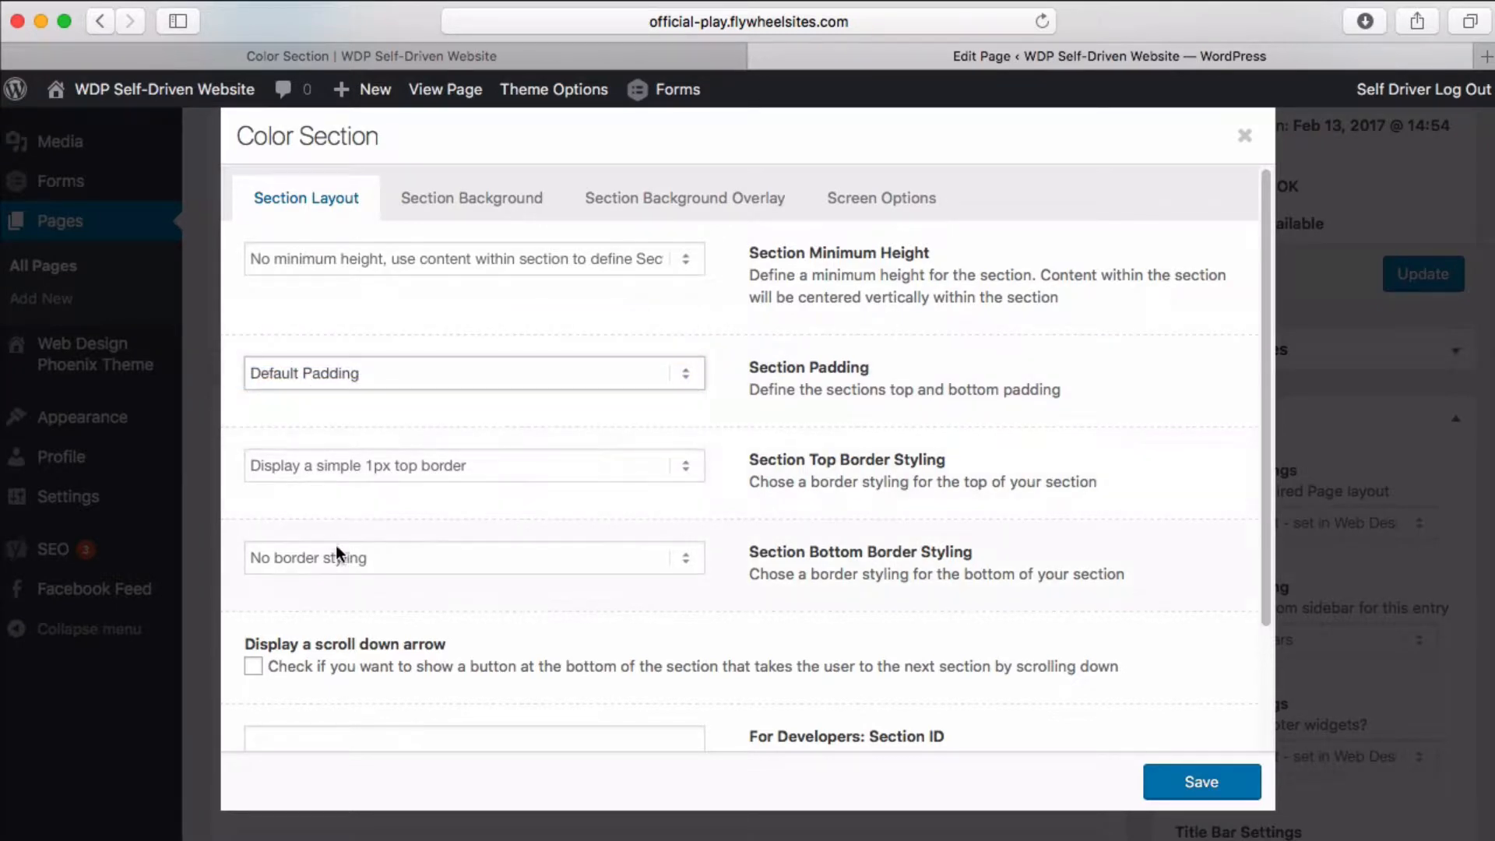
Step: Review the top border styling options, keeping the simple 1px top border, and read the remaining section layout settings
click(498, 468)
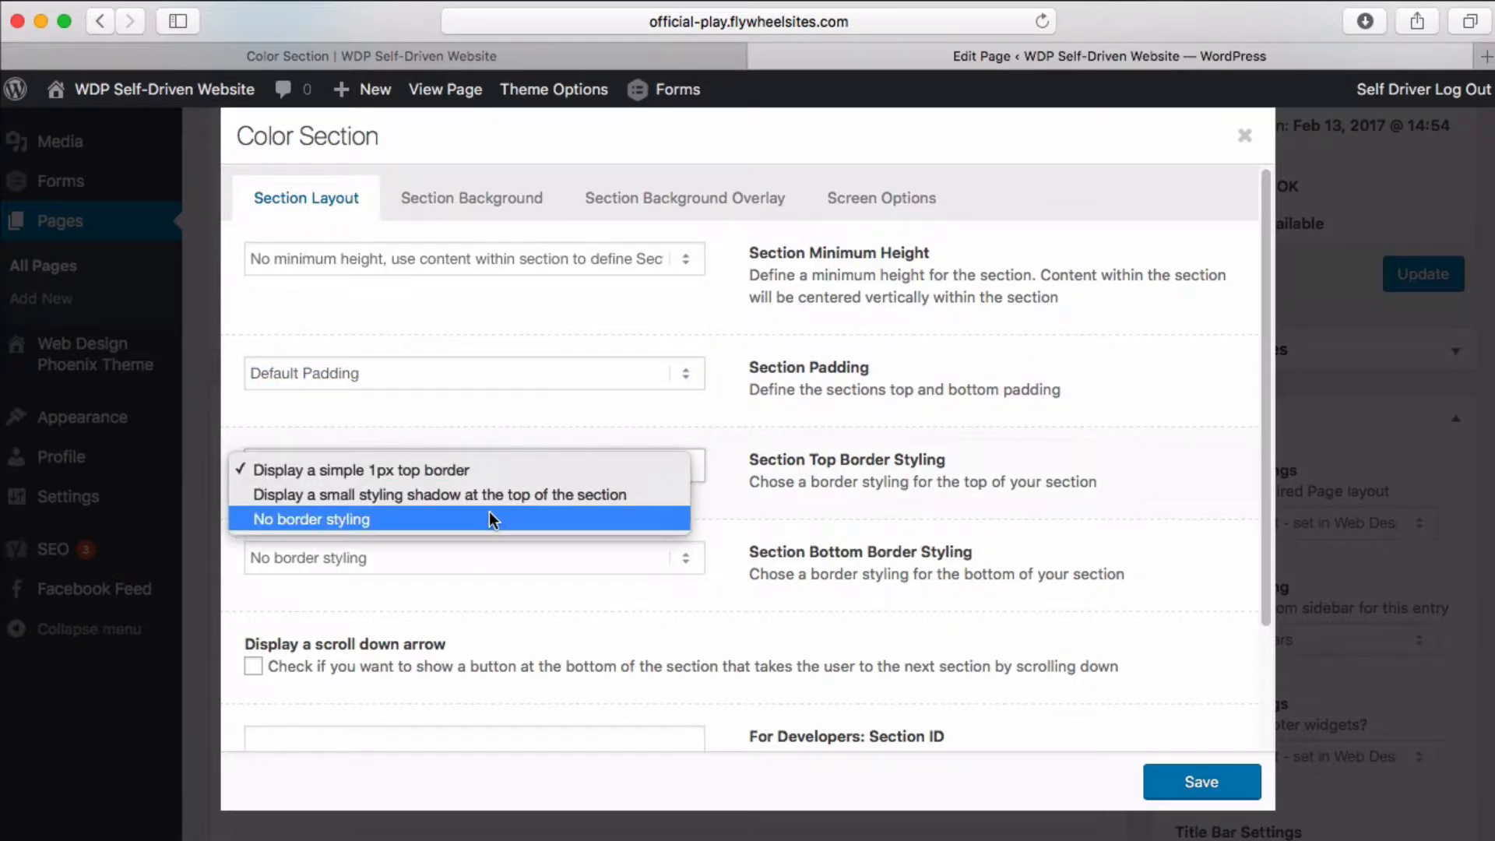
click(494, 470)
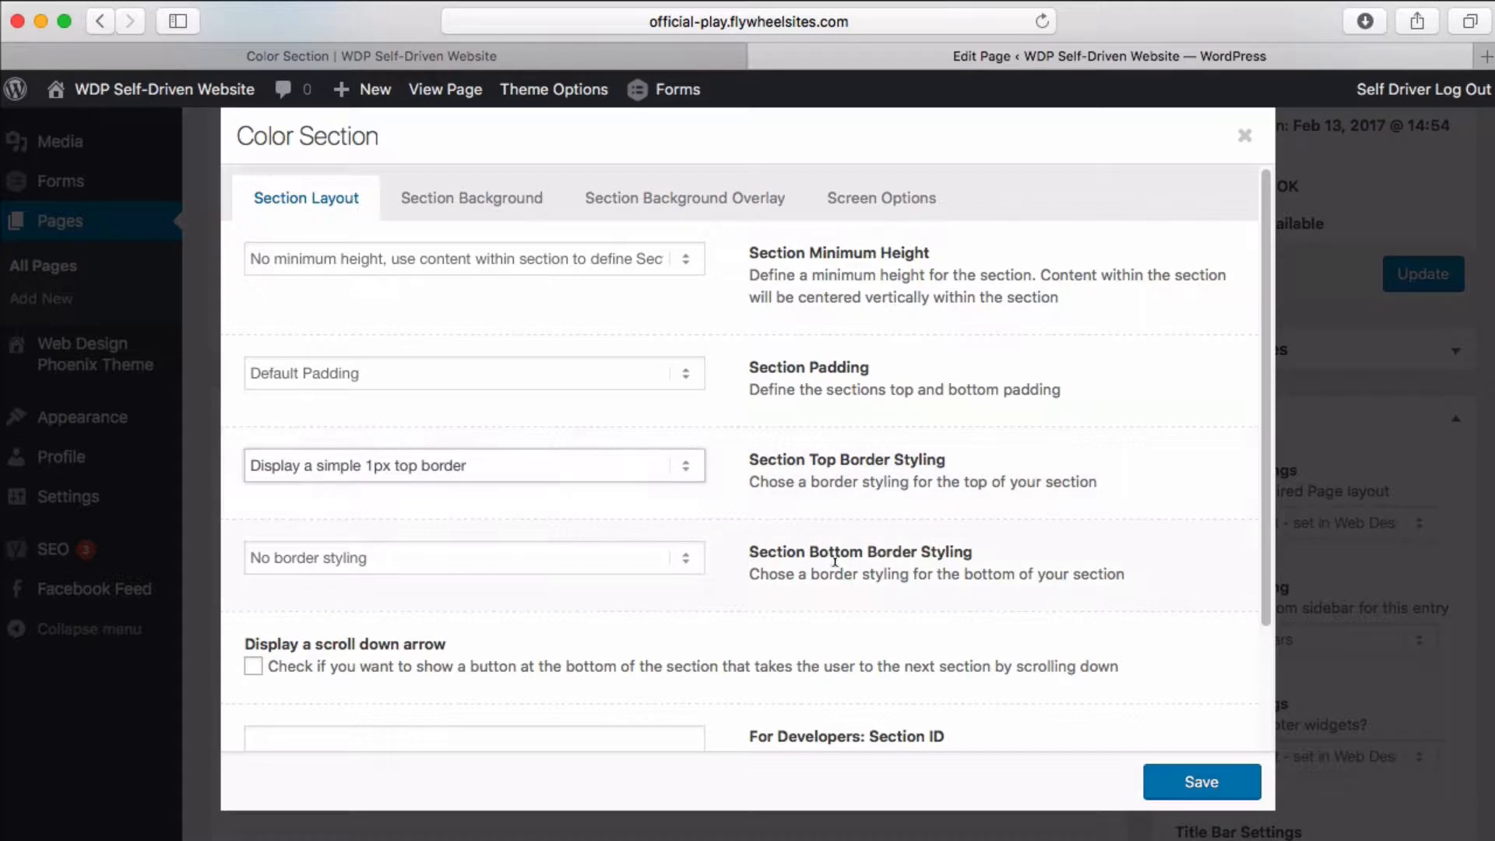
scroll(543, 575, down, 3)
scroll(542, 572, down, 1)
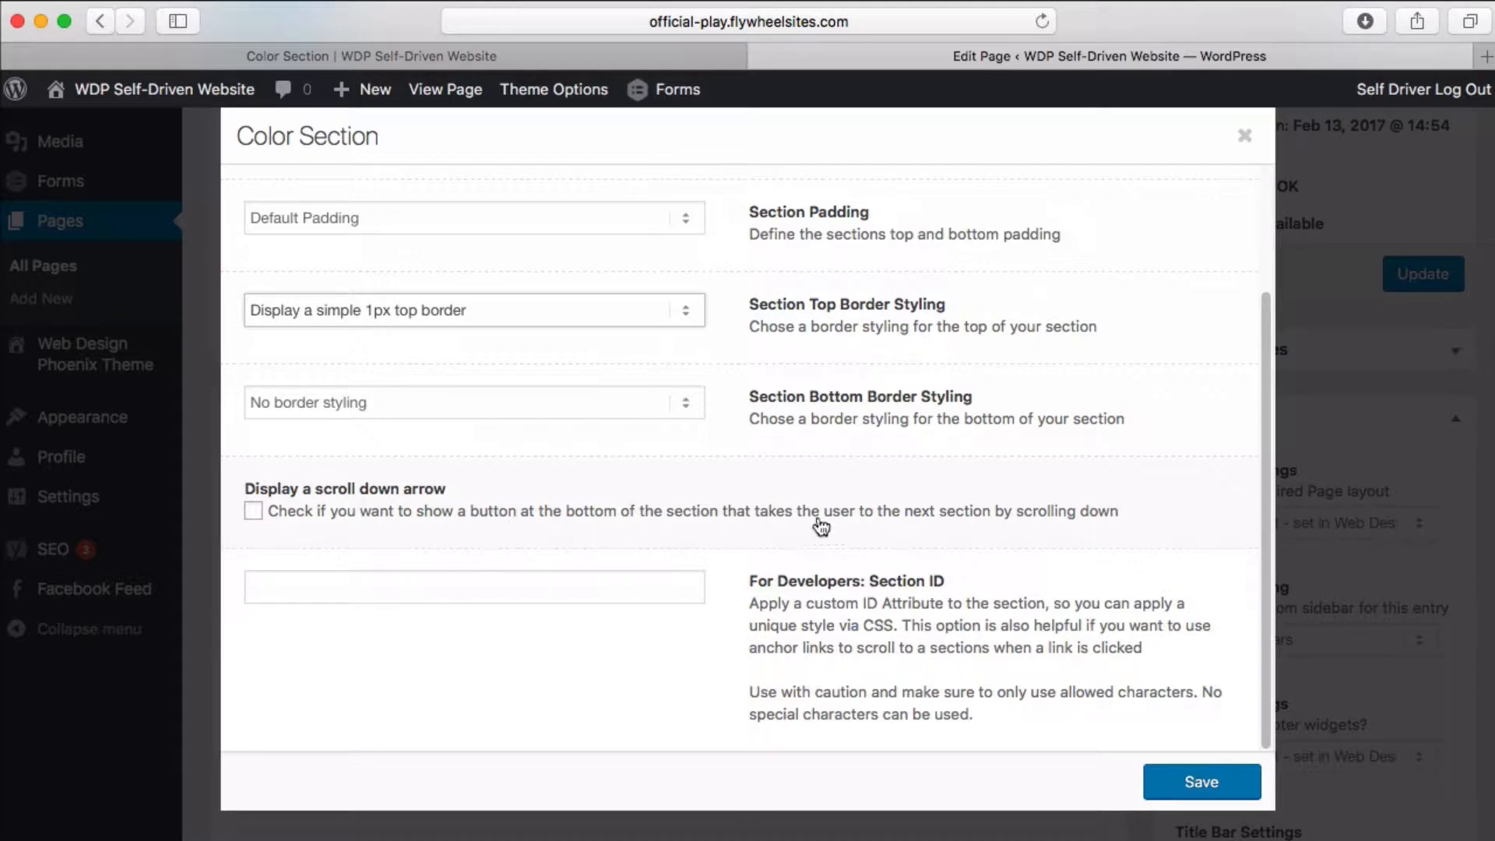
scroll(826, 506, up, 4)
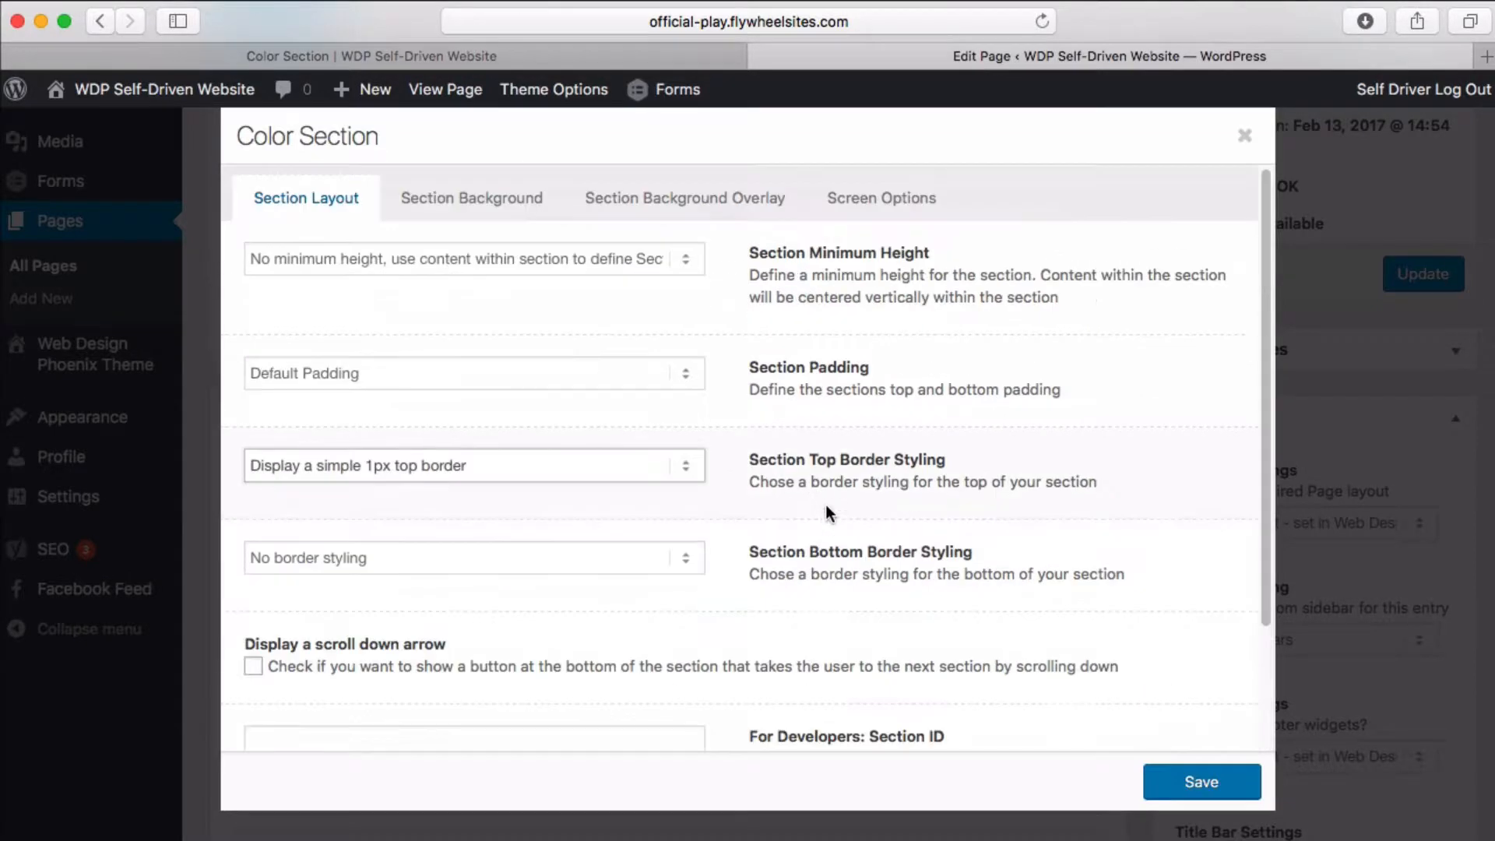
Step: Show the section background settings and review the available color schemes, keeping Main Content
click(460, 200)
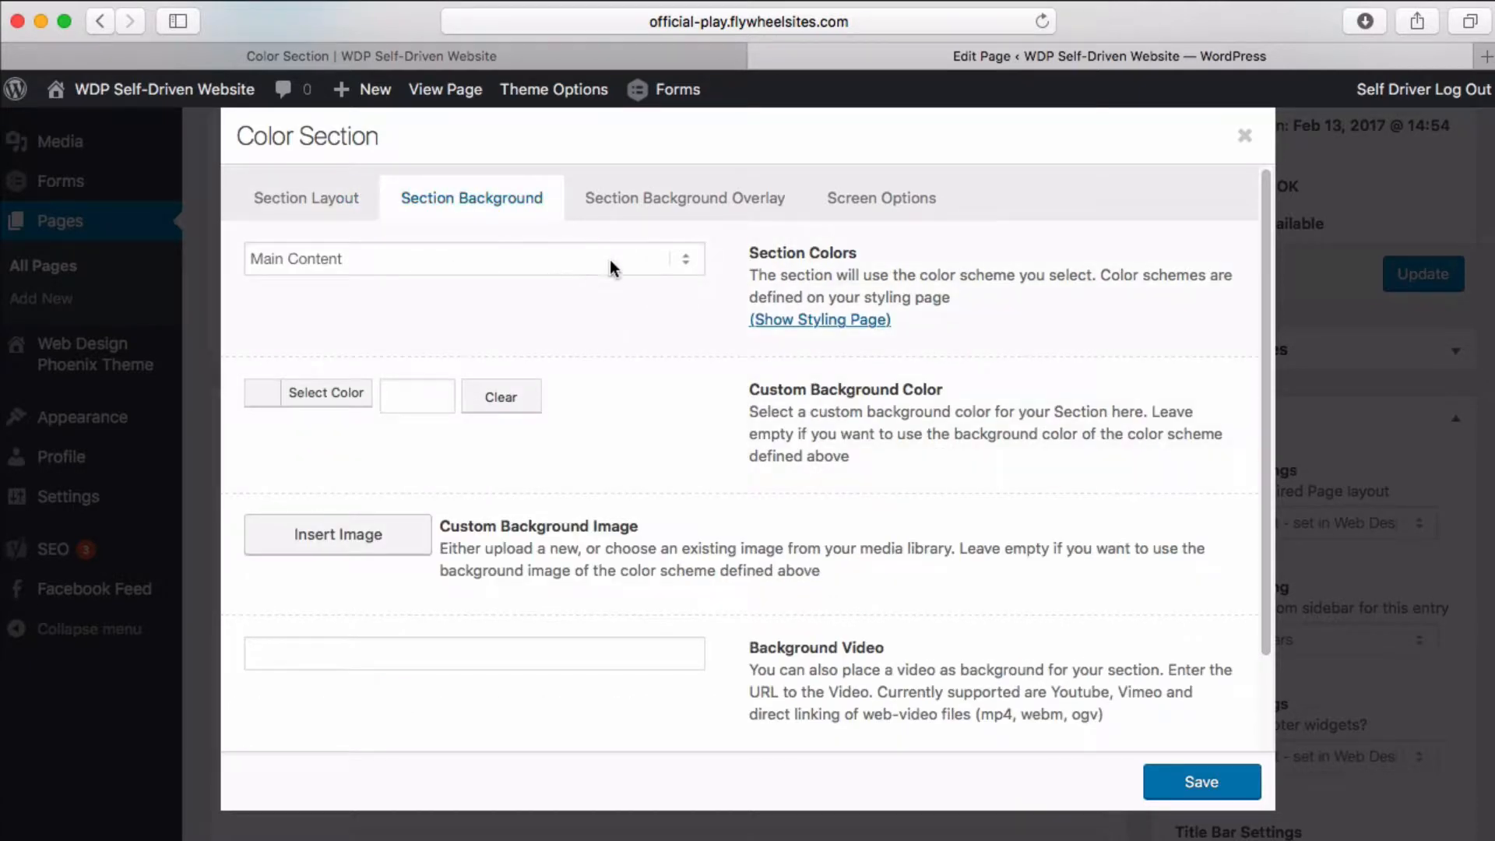
click(679, 262)
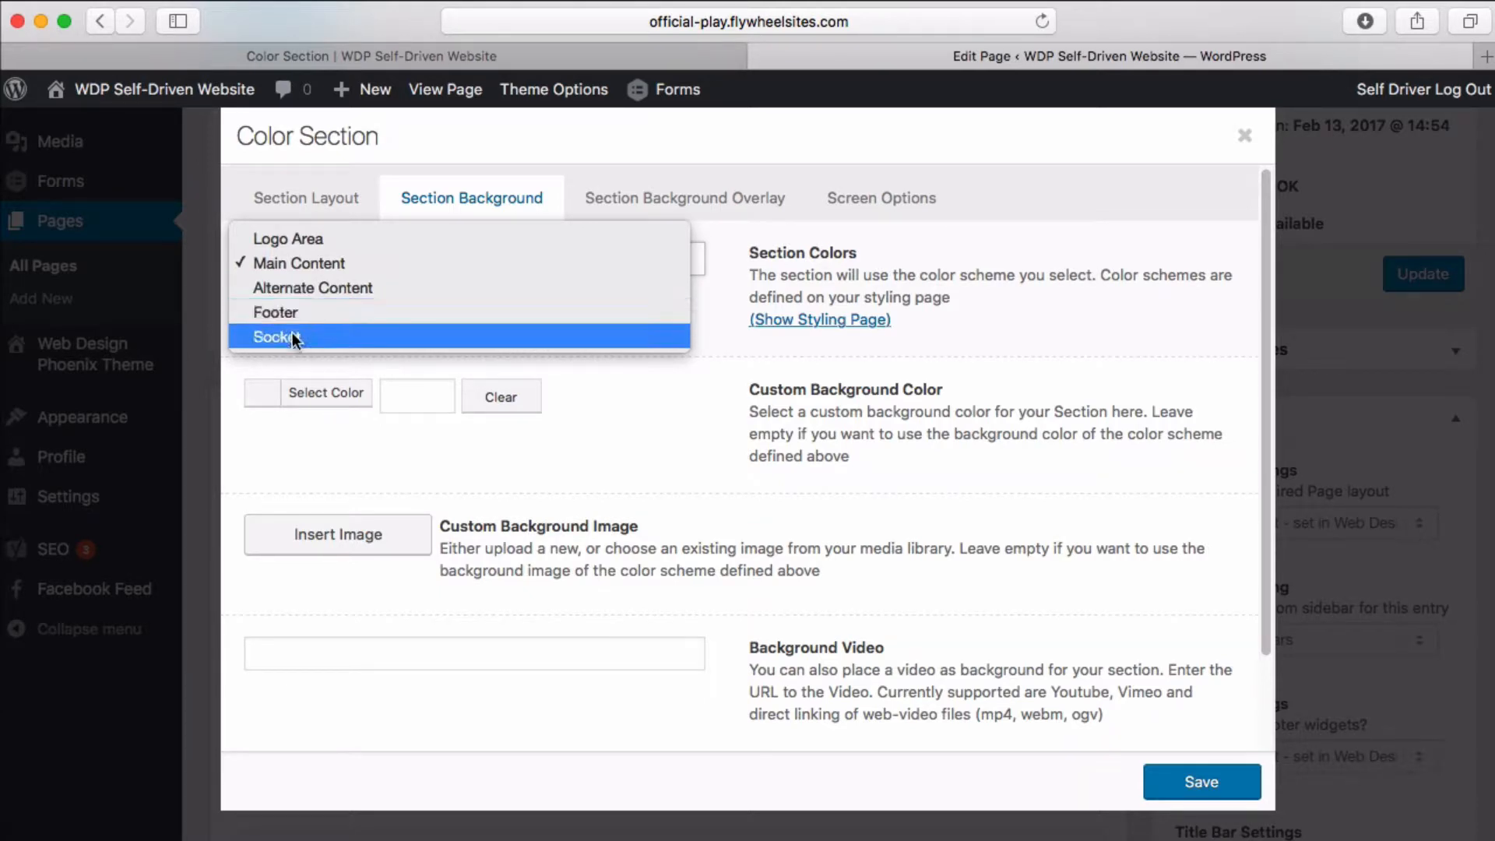
click(719, 292)
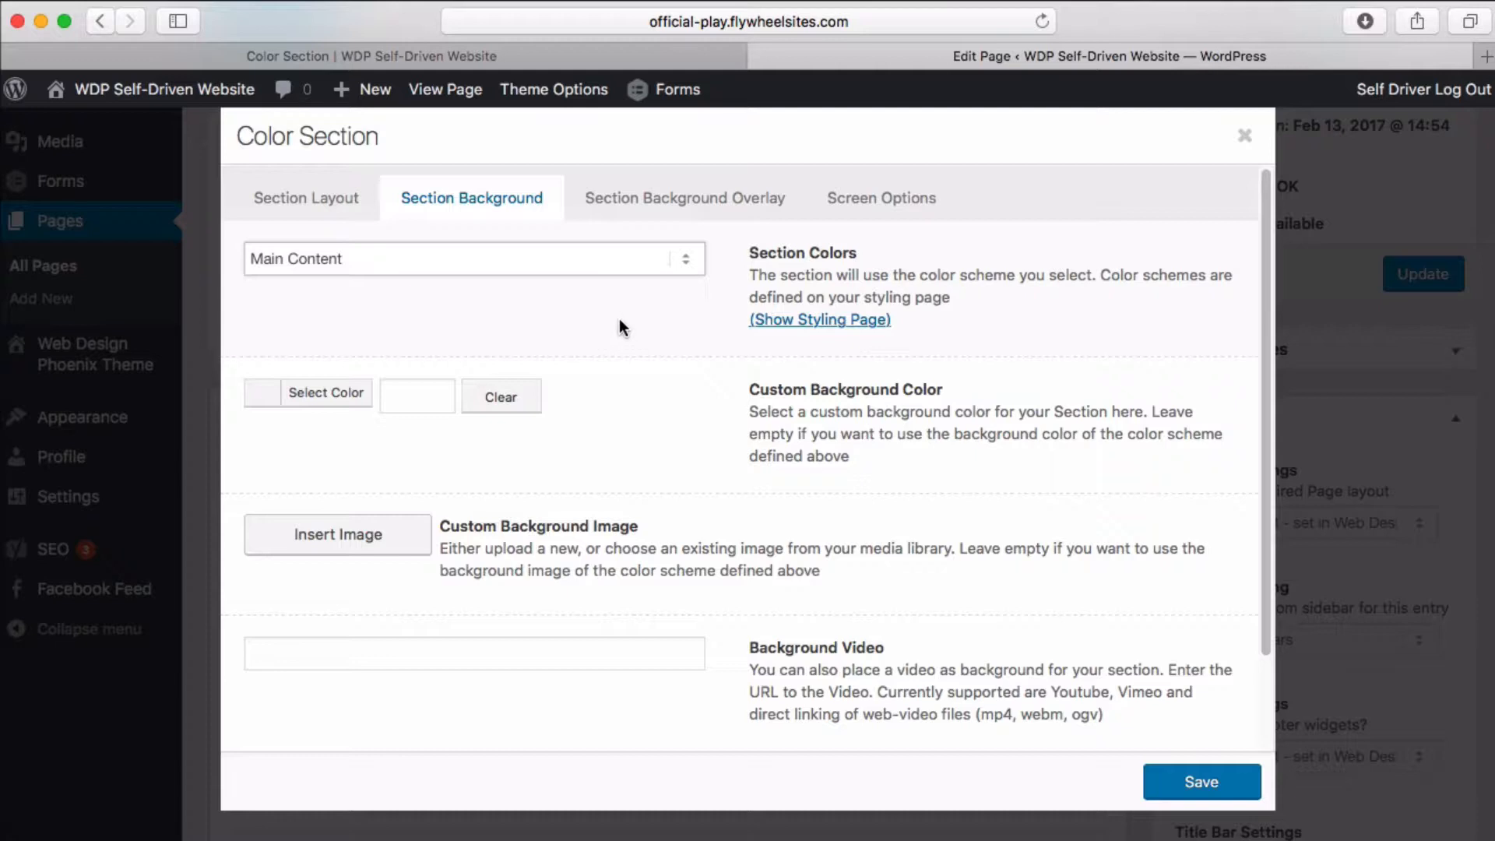
Step: Try the bright green #67f221 as the section's custom background color and clear it again
click(357, 394)
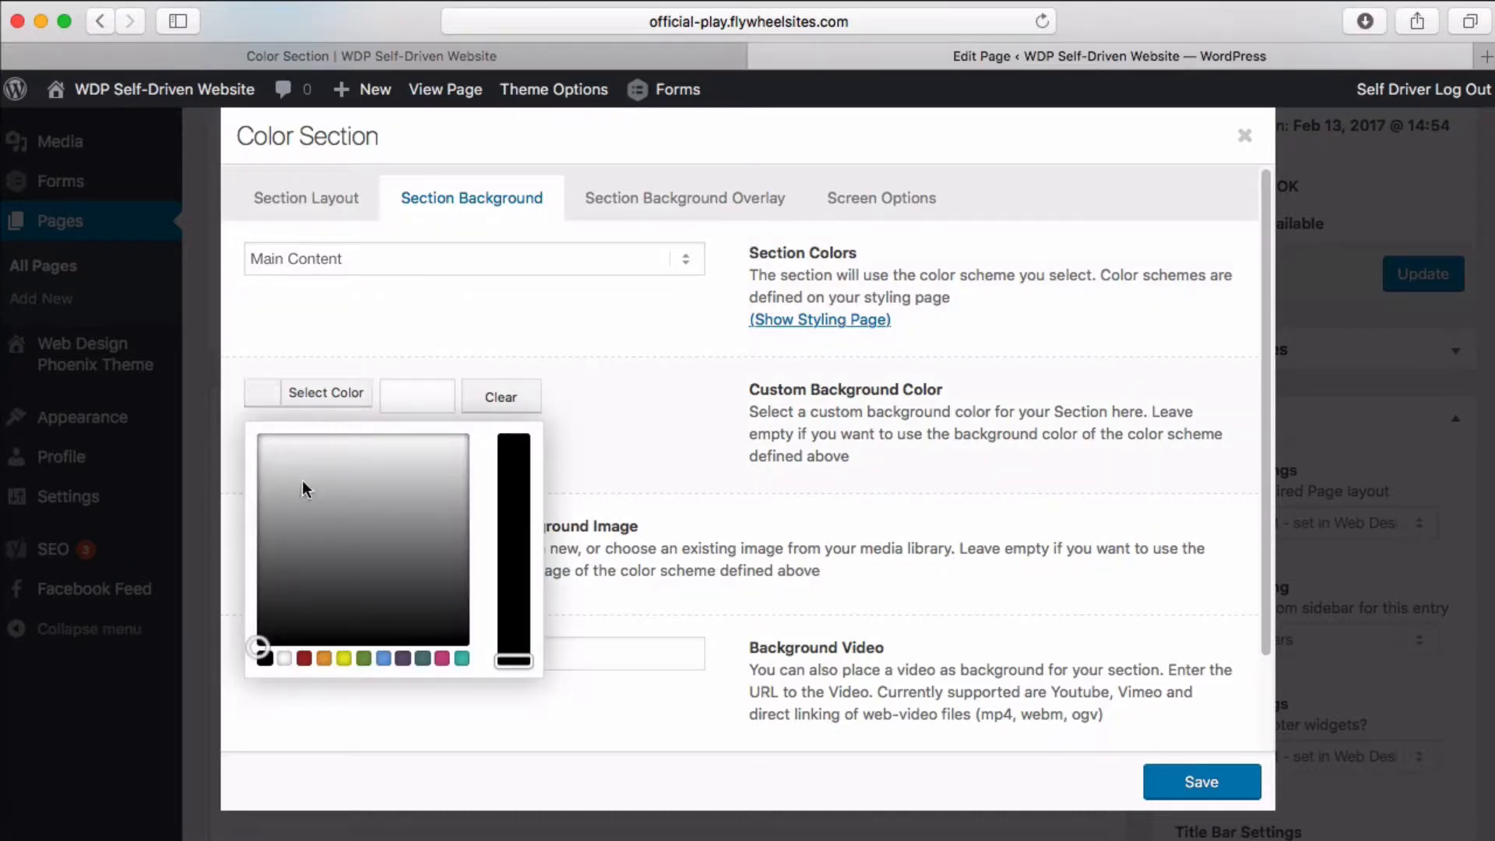
drag(307, 487, 338, 518)
click(342, 650)
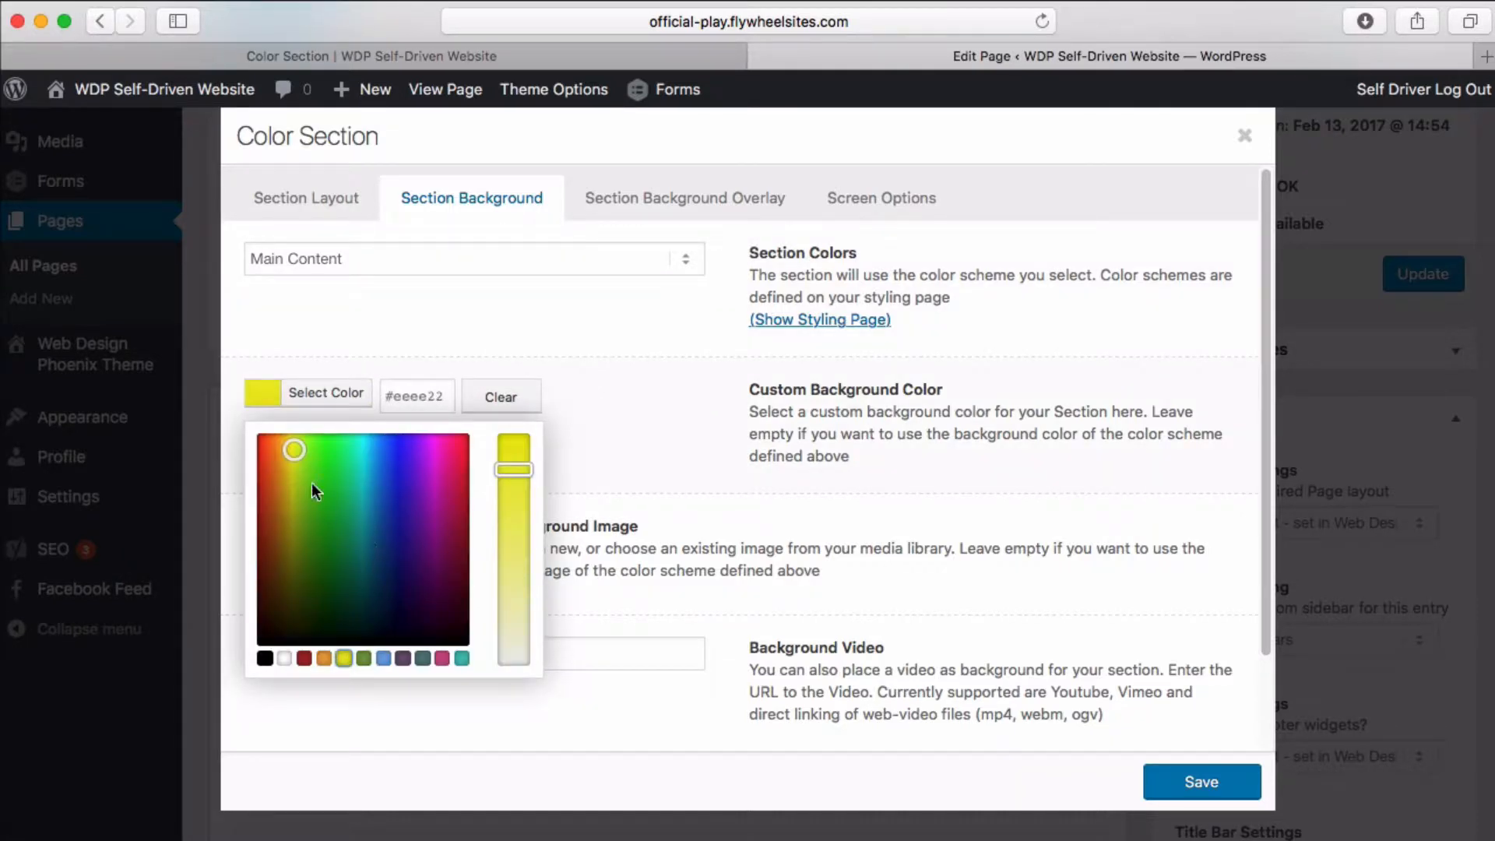
drag(302, 451, 320, 444)
click(671, 437)
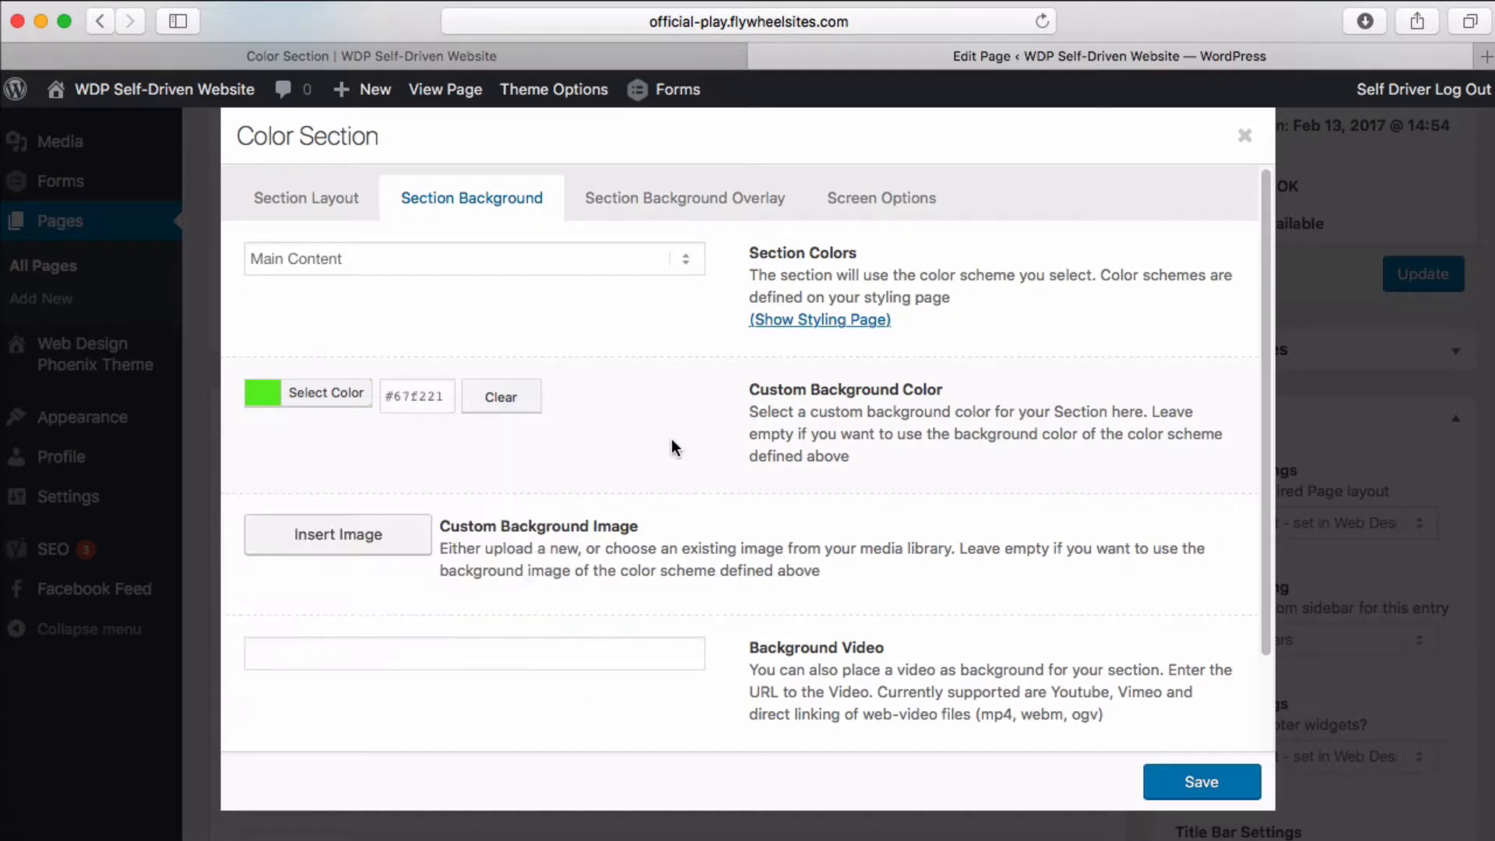
click(510, 399)
Step: Insert the Gallery-audience1000x750 image from the media library at Full Size – 1000 × 750 as the section's custom background image
click(324, 544)
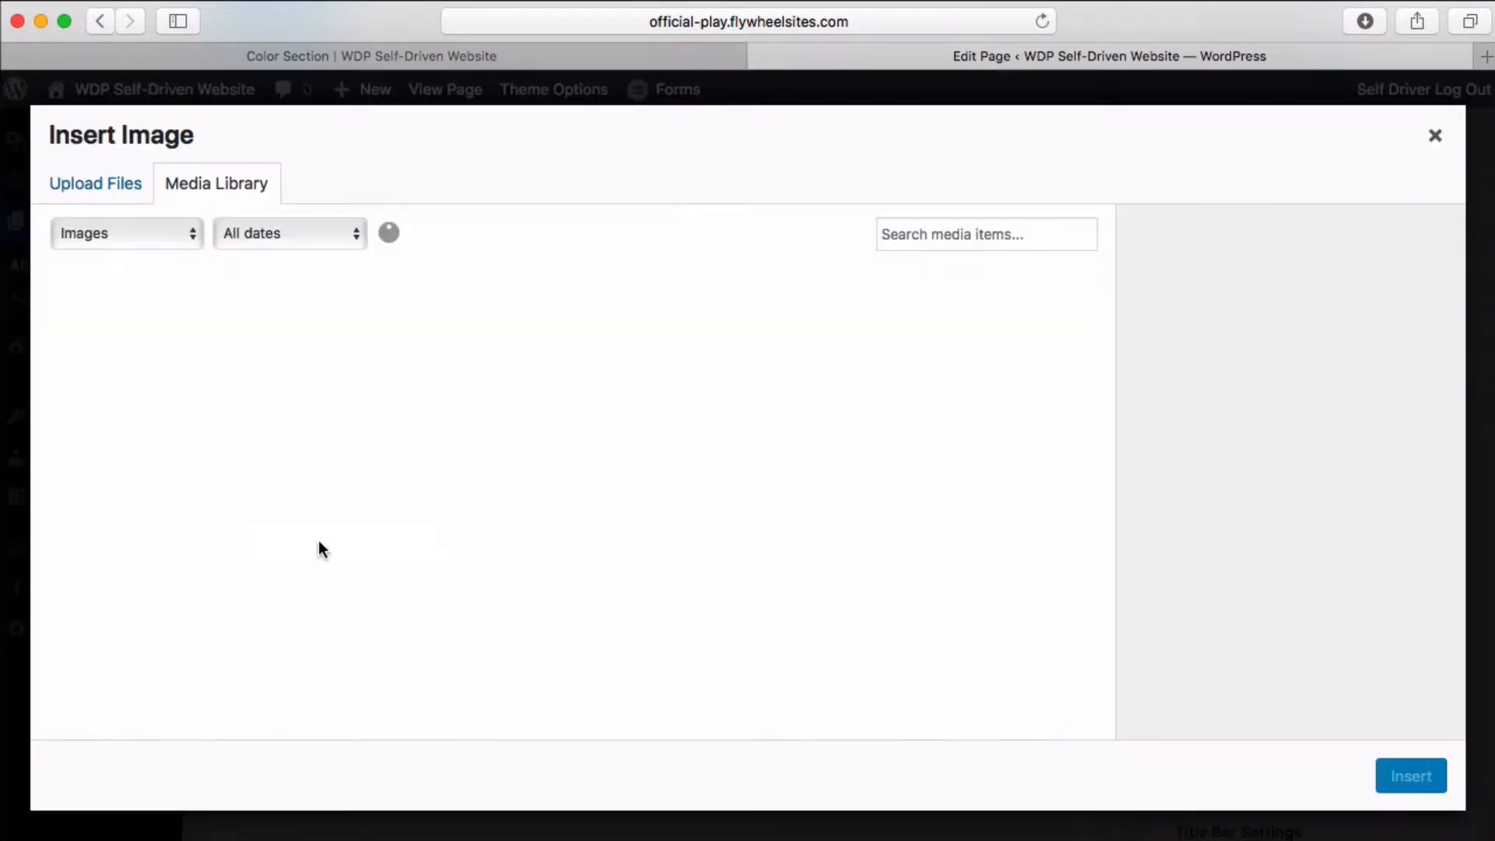
scroll(629, 500, down, 1)
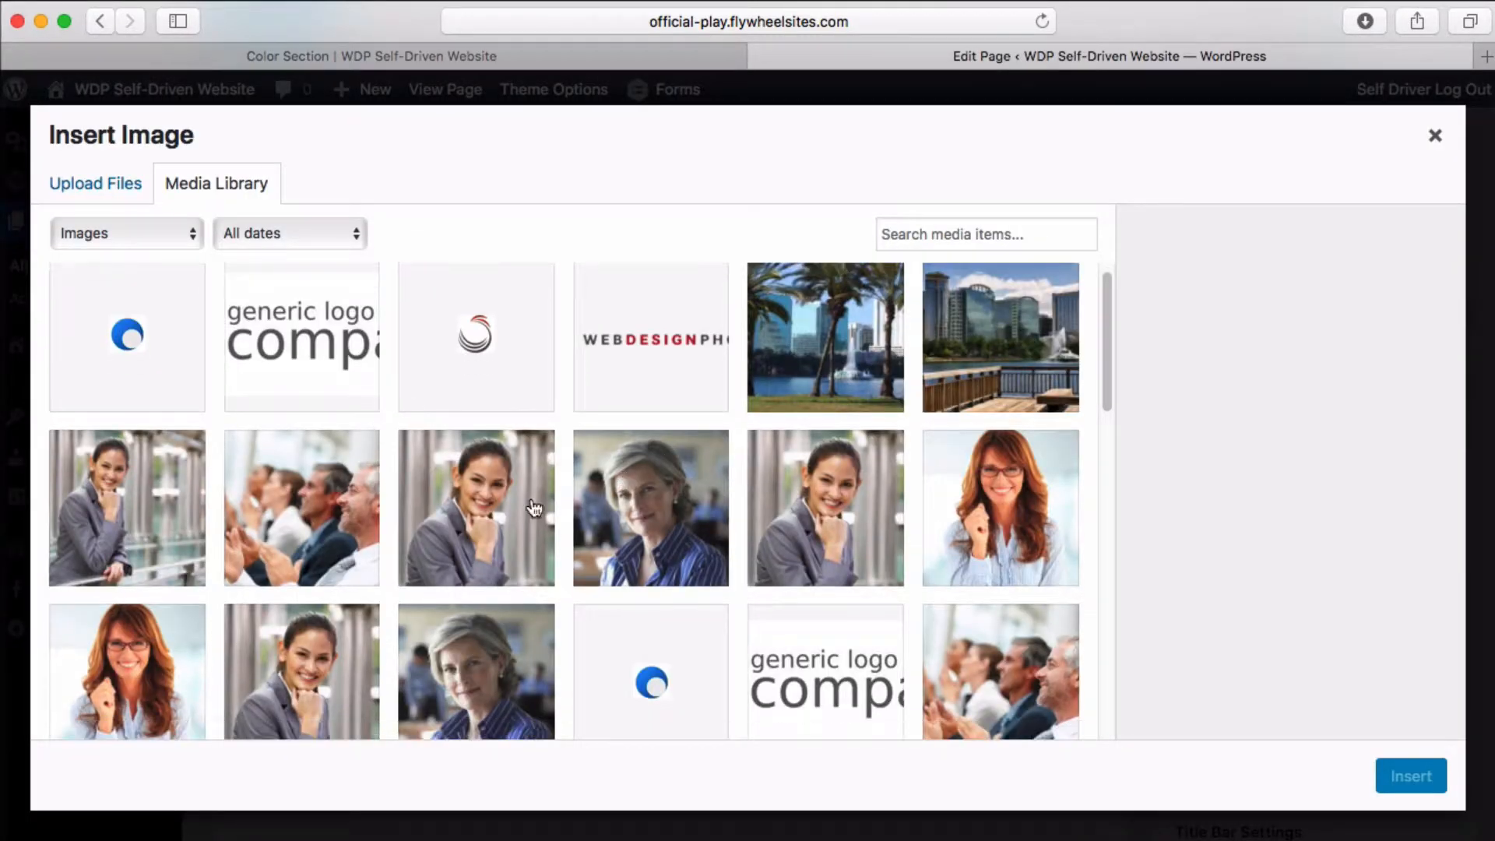
click(315, 495)
click(1256, 506)
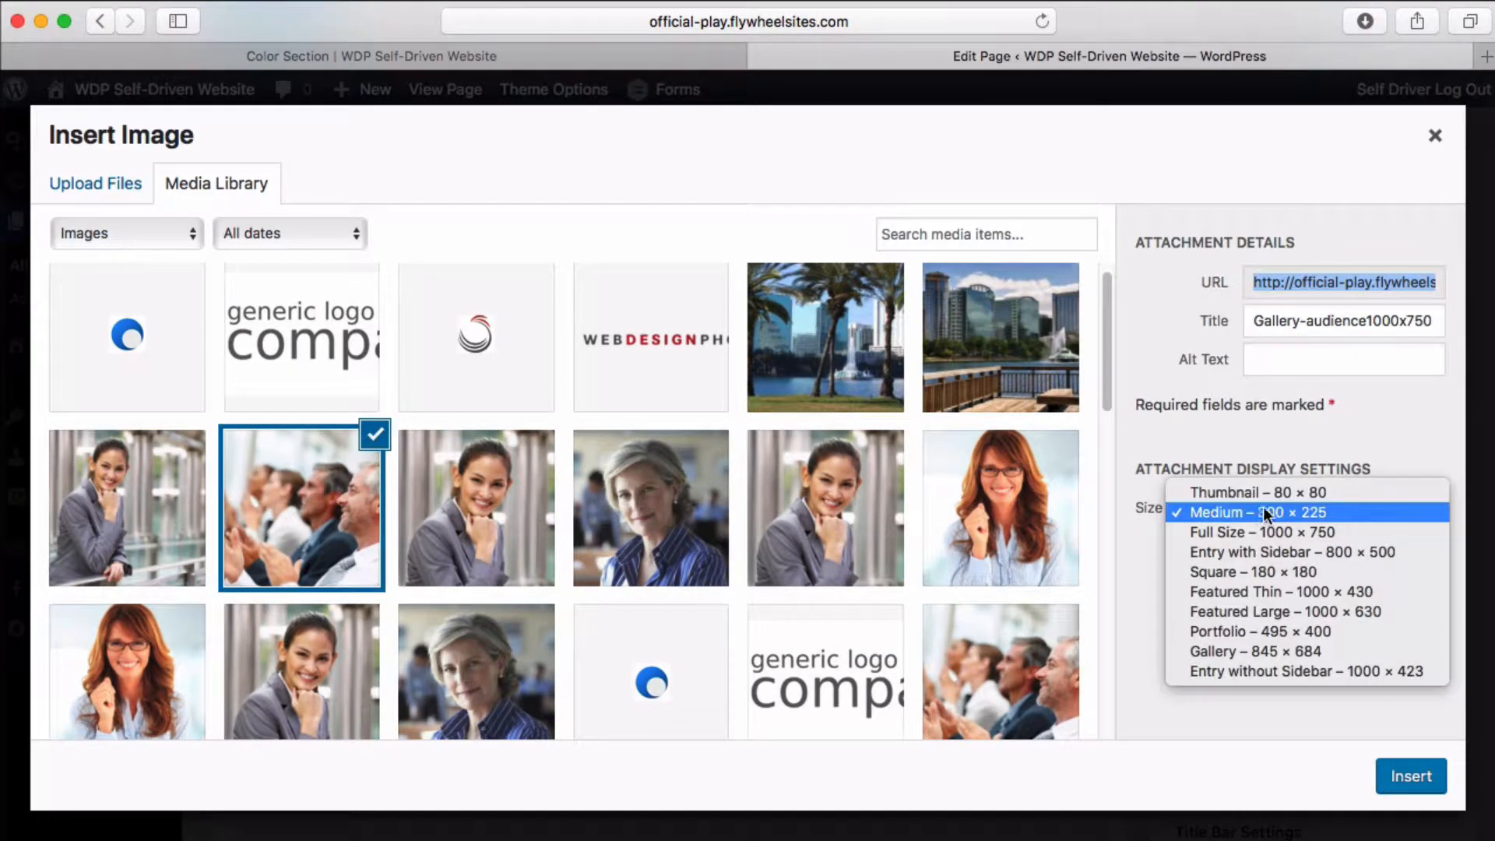
click(1288, 534)
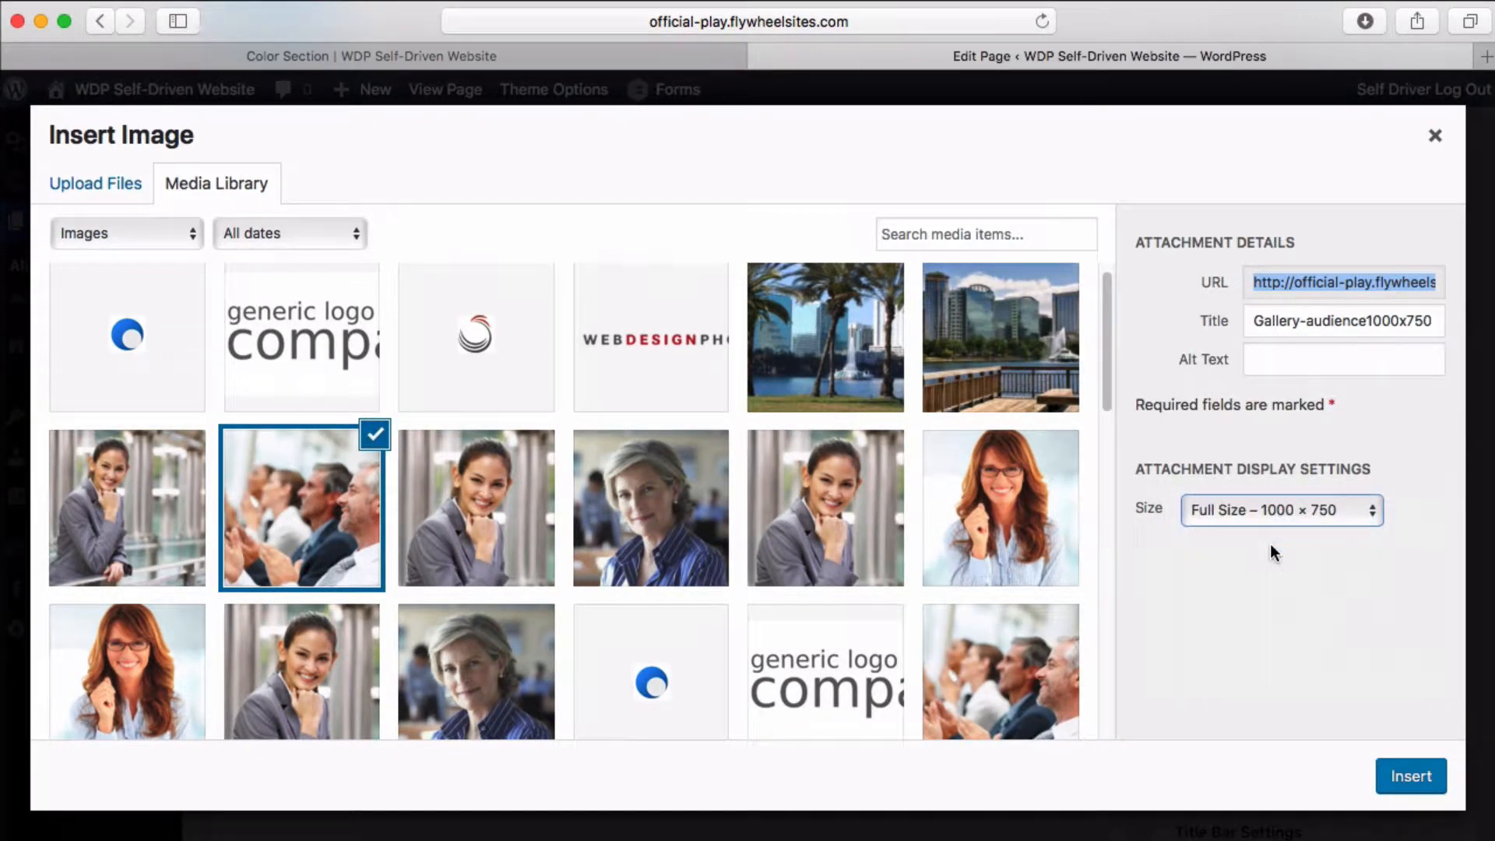
click(1411, 776)
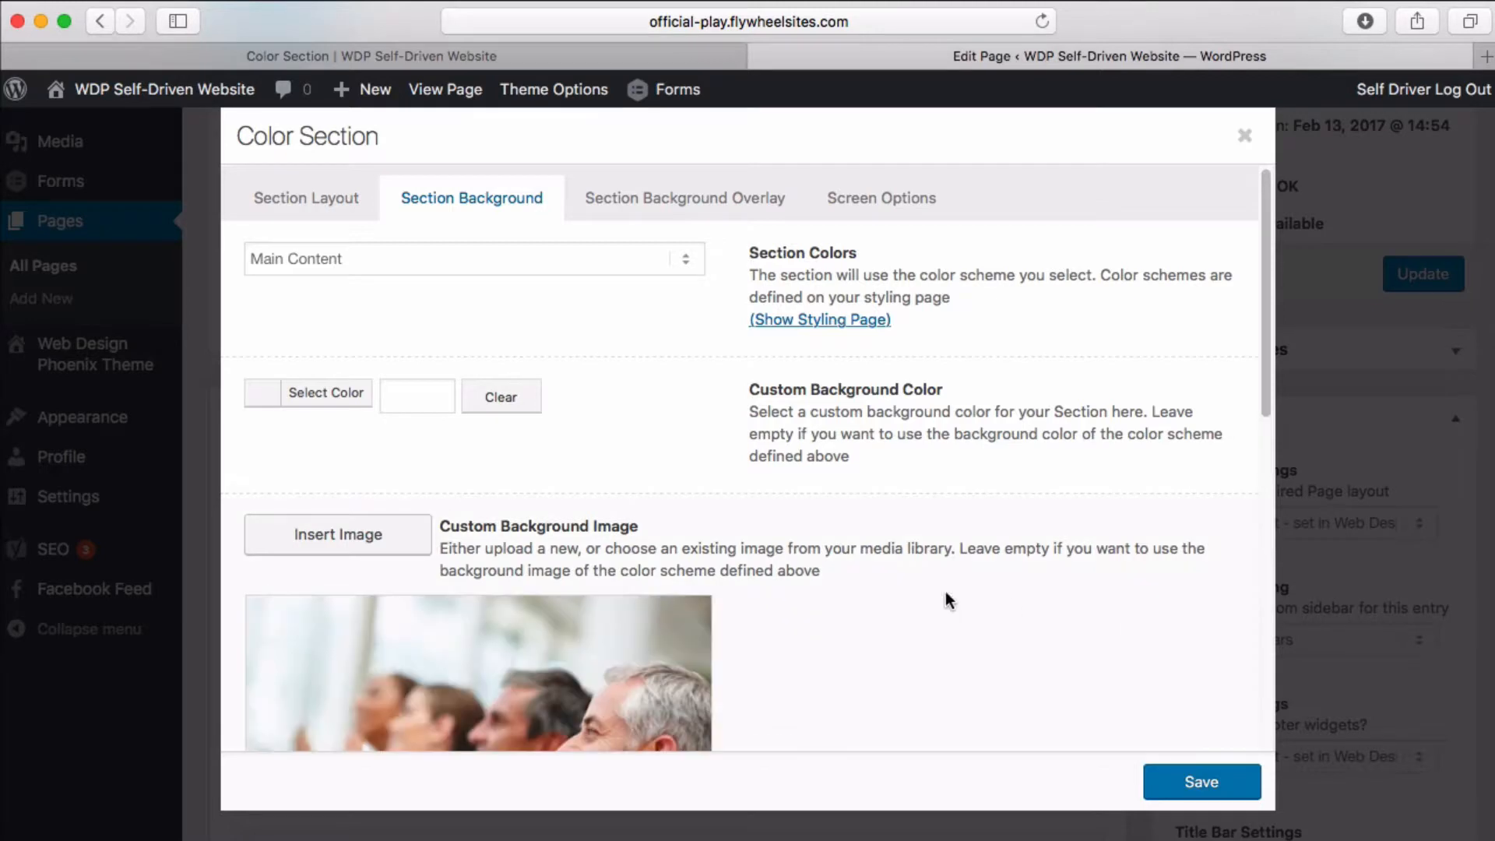
Step: Review the background attachment options for the inserted image, keeping Scroll
scroll(896, 475, down, 1)
scroll(894, 470, down, 8)
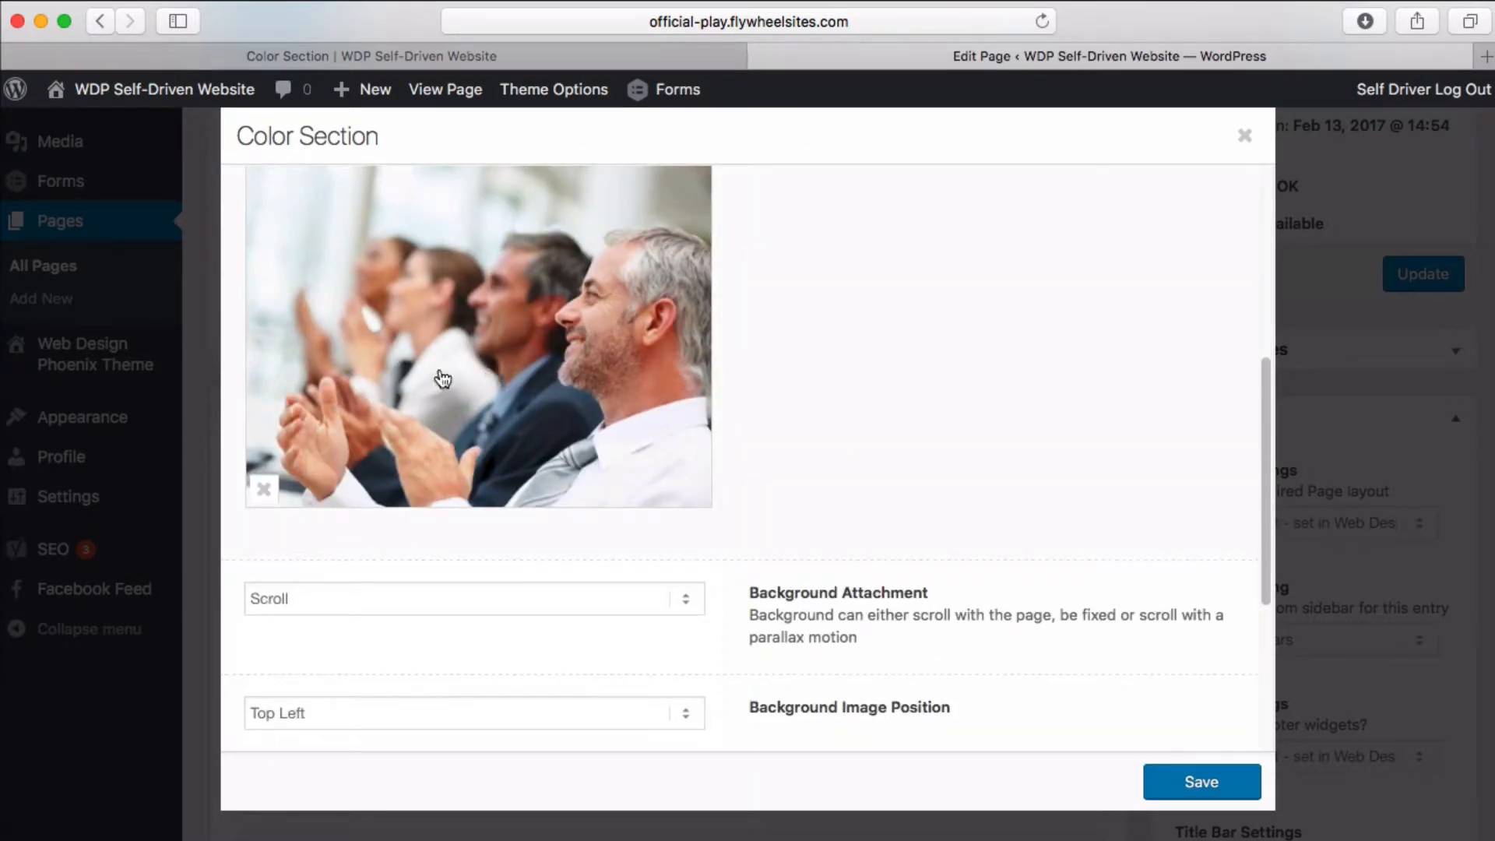
scroll(440, 385, down, 1)
scroll(468, 451, down, 2)
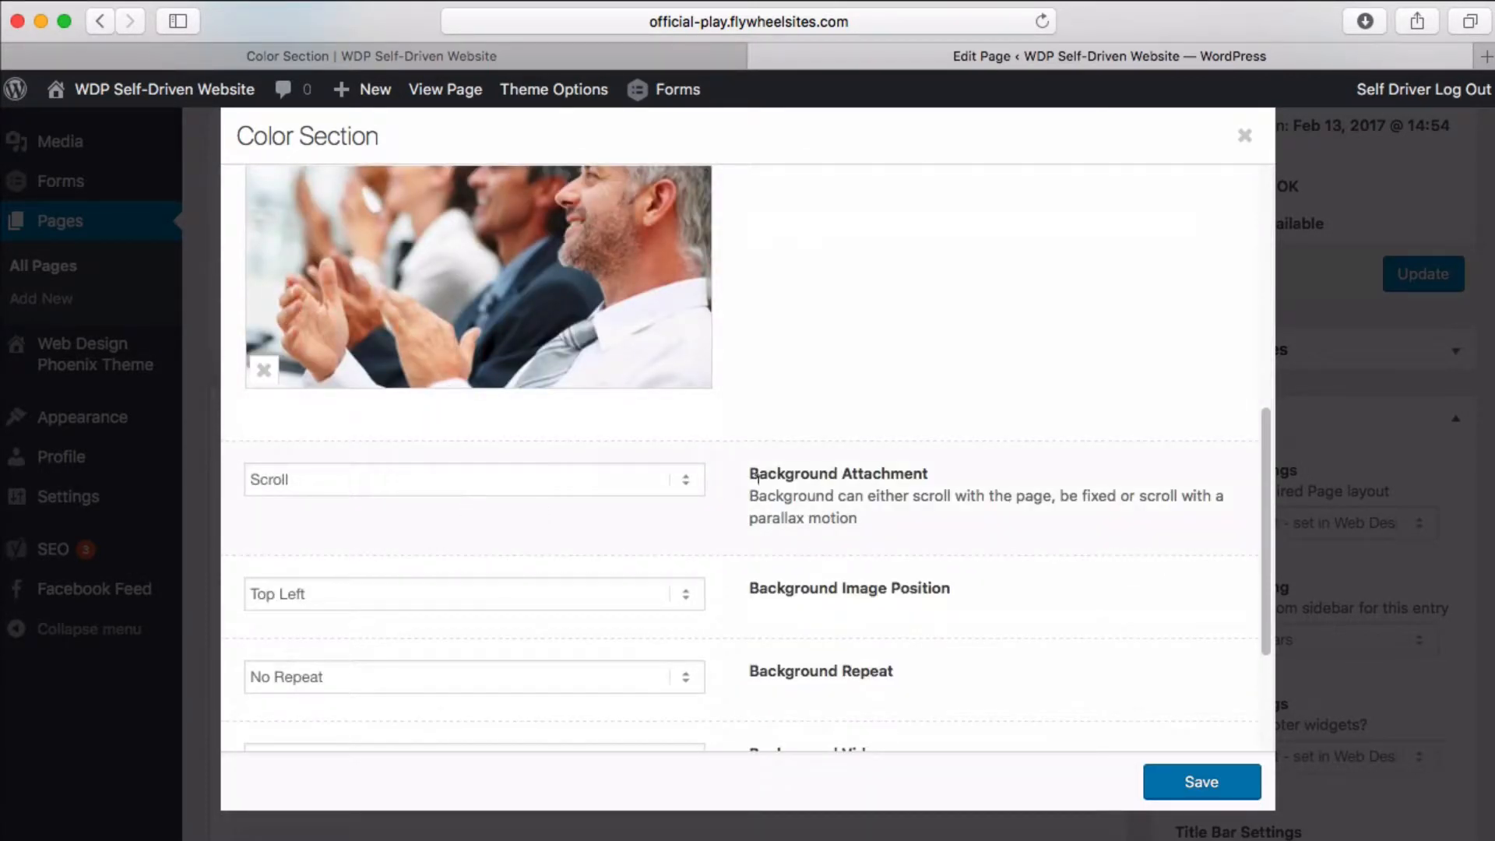
click(348, 479)
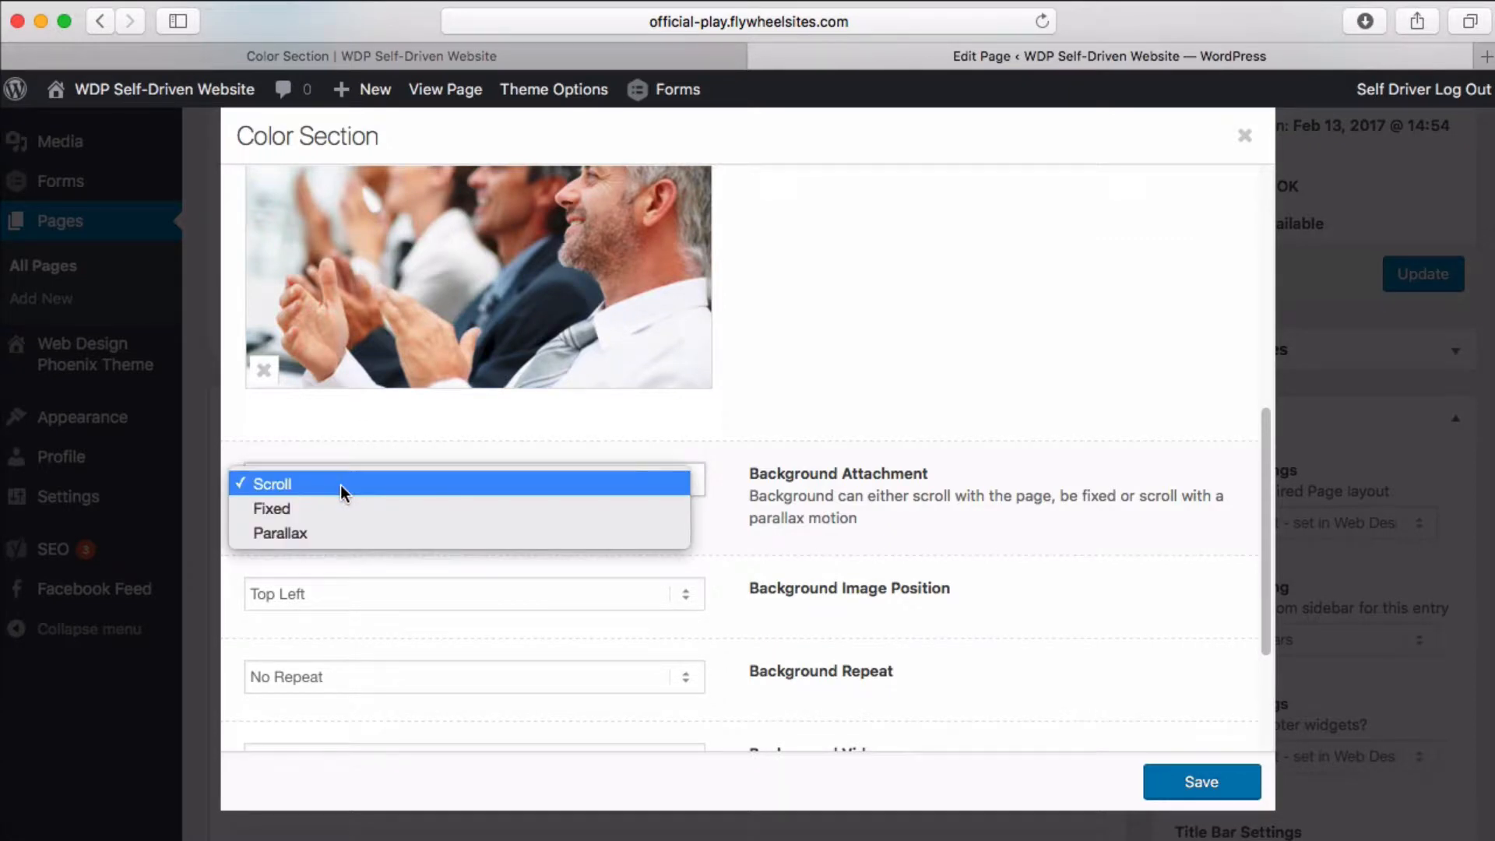
click(340, 485)
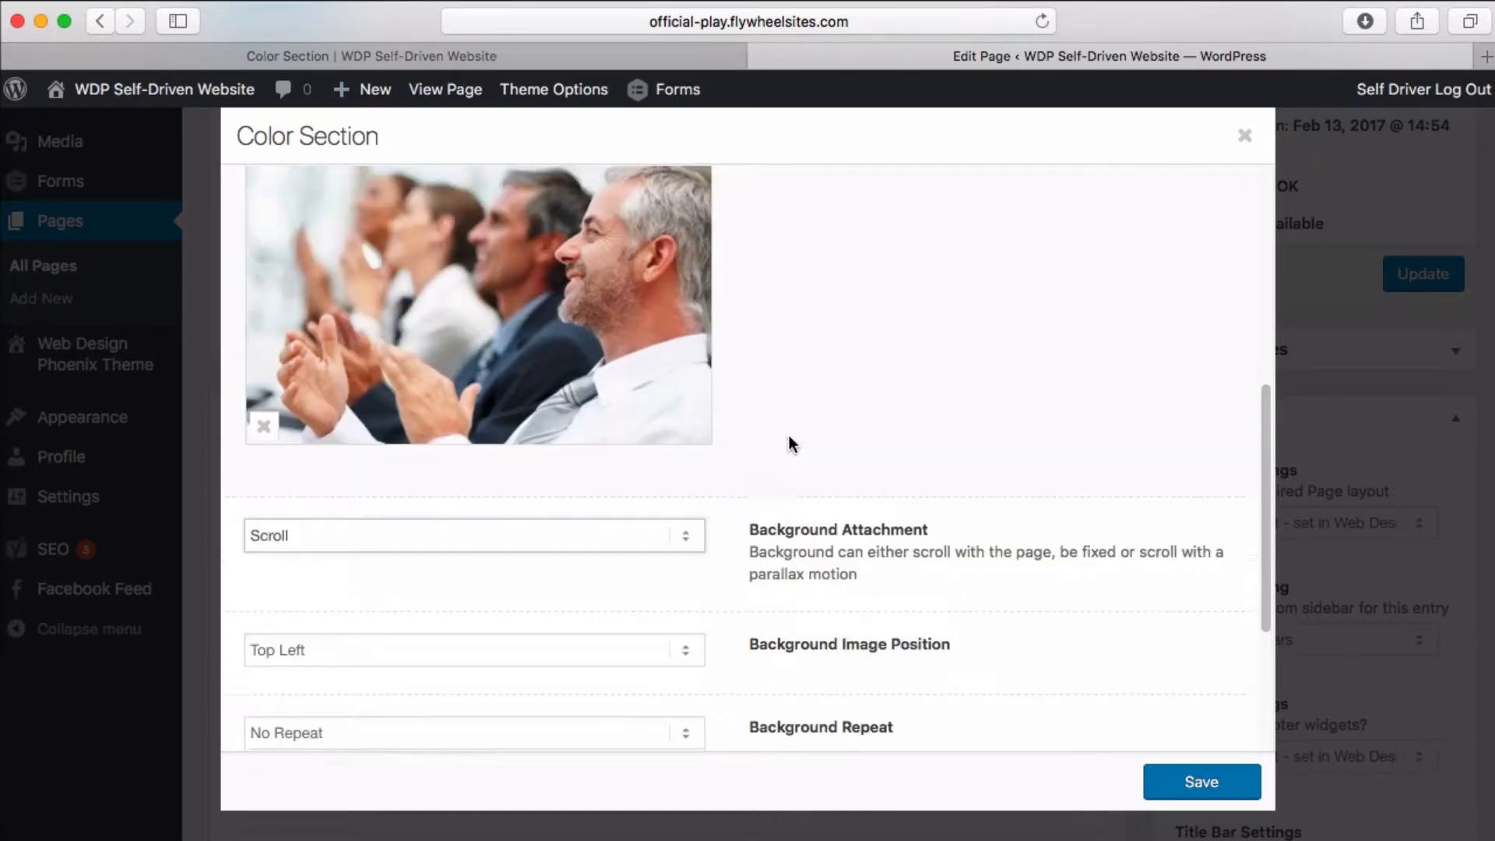
Step: Set the section's background attachment to Fixed
scroll(788, 440, up, 3)
scroll(771, 568, down, 1)
click(470, 672)
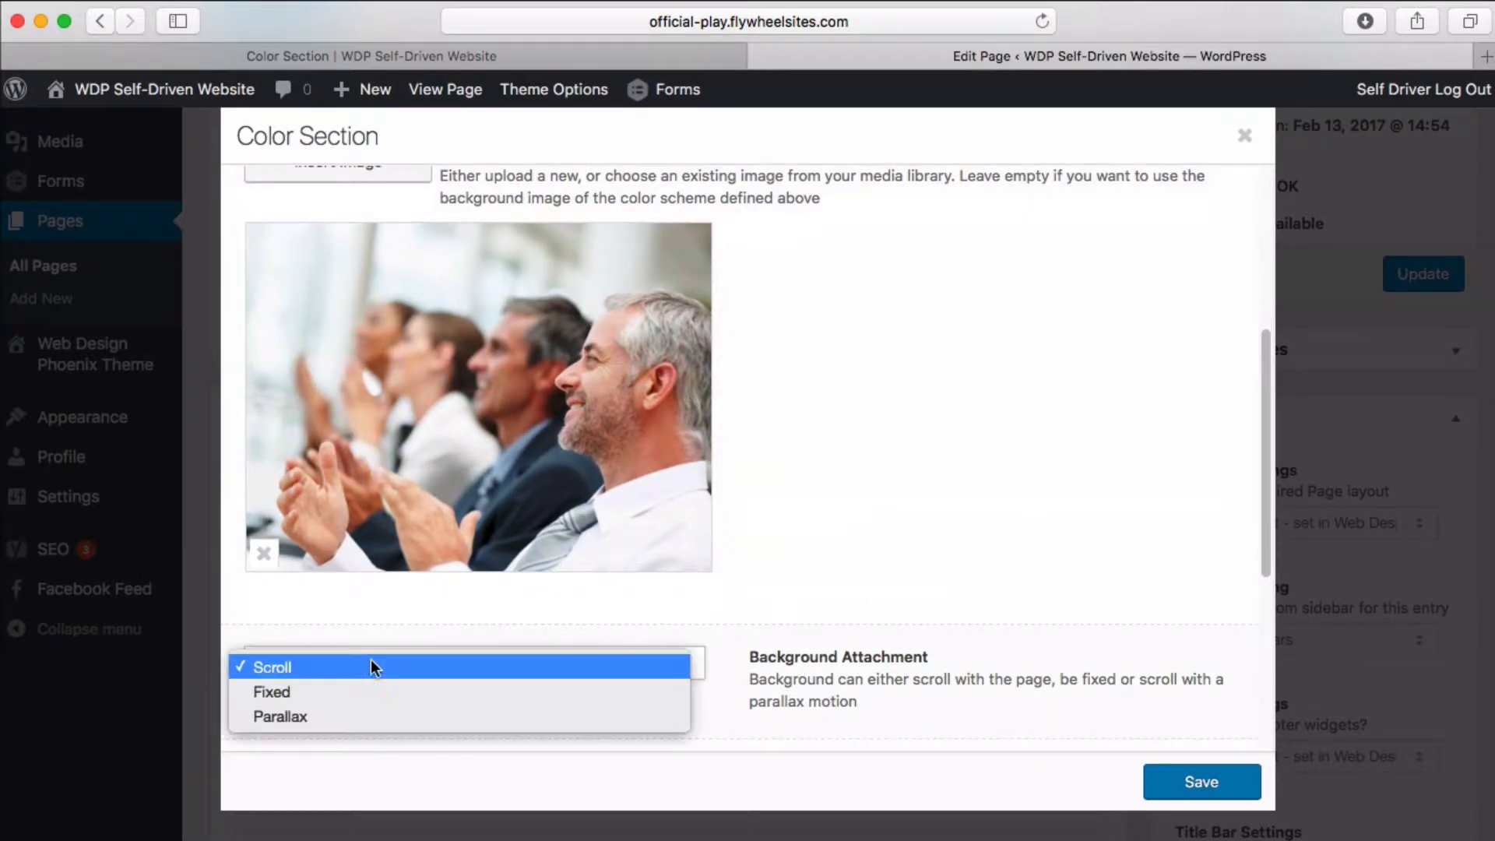
click(367, 692)
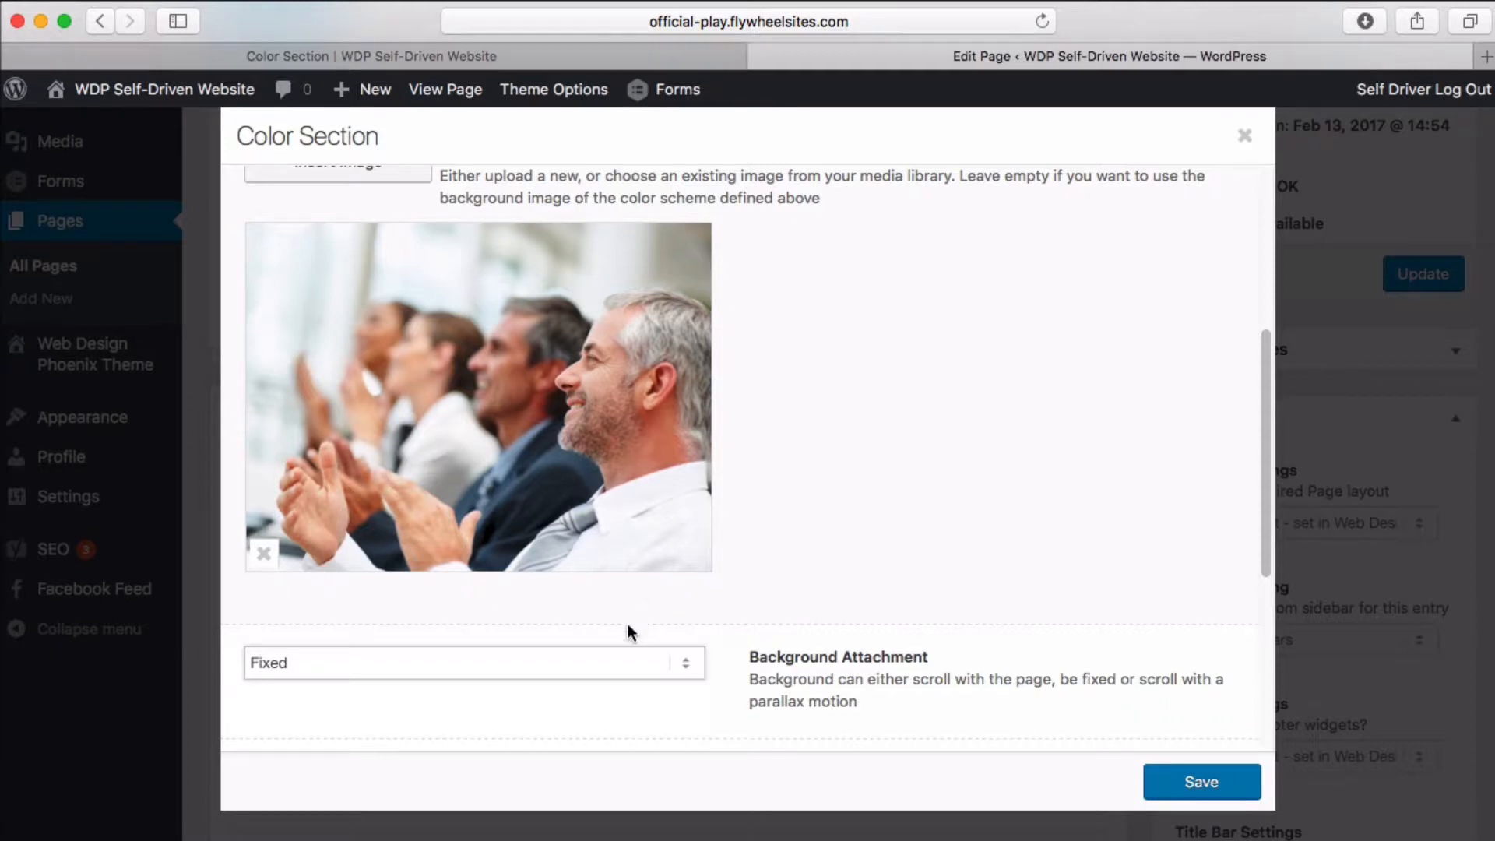
Step: Try Parallax as the background attachment and switch it back to Fixed
click(559, 665)
click(549, 682)
scroll(824, 475, down, 5)
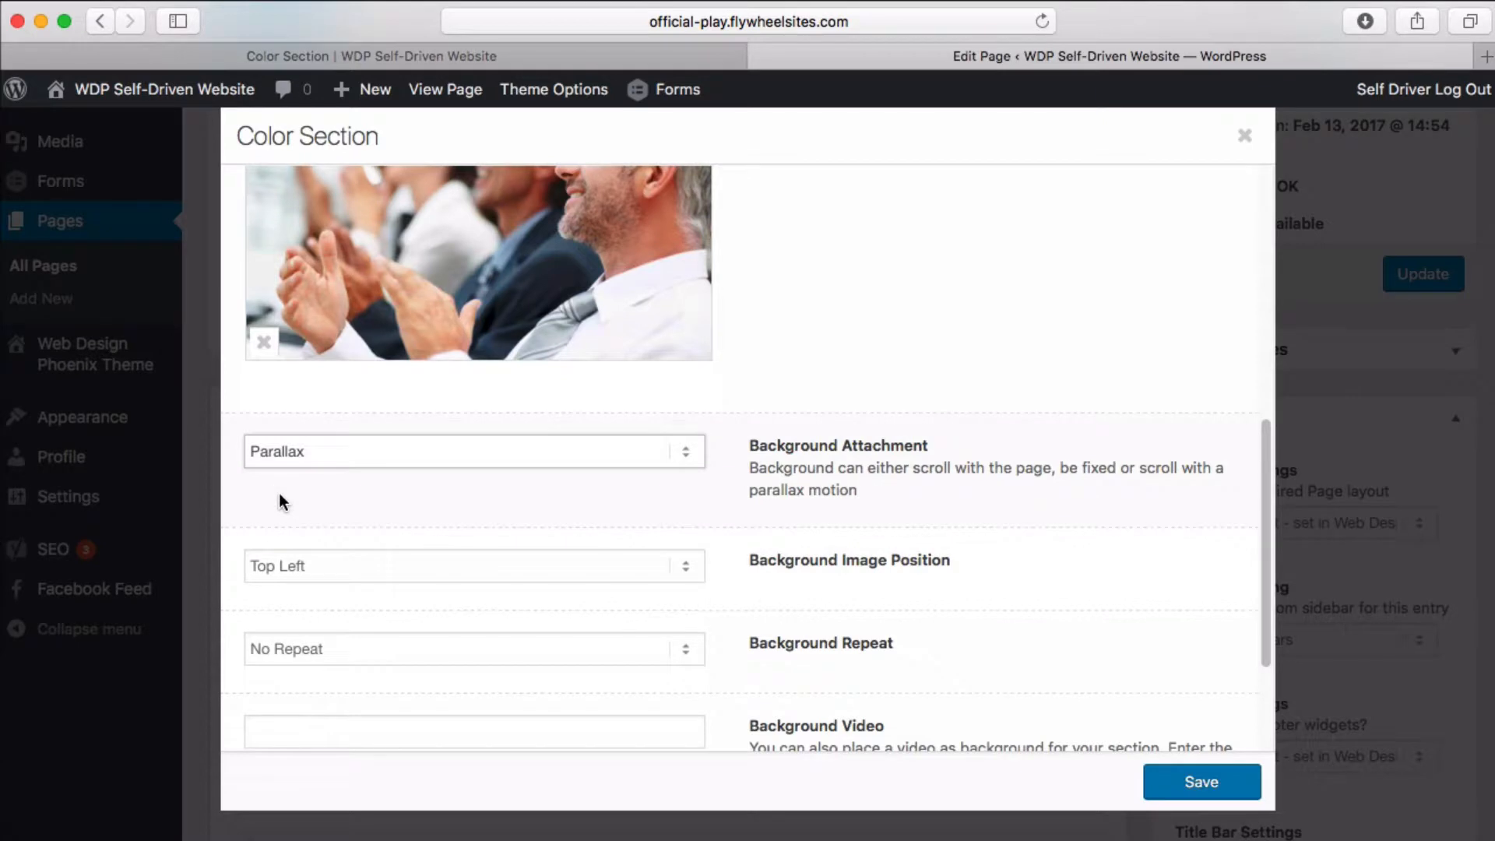
click(327, 460)
click(329, 434)
scroll(348, 628, up, 3)
scroll(786, 466, down, 2)
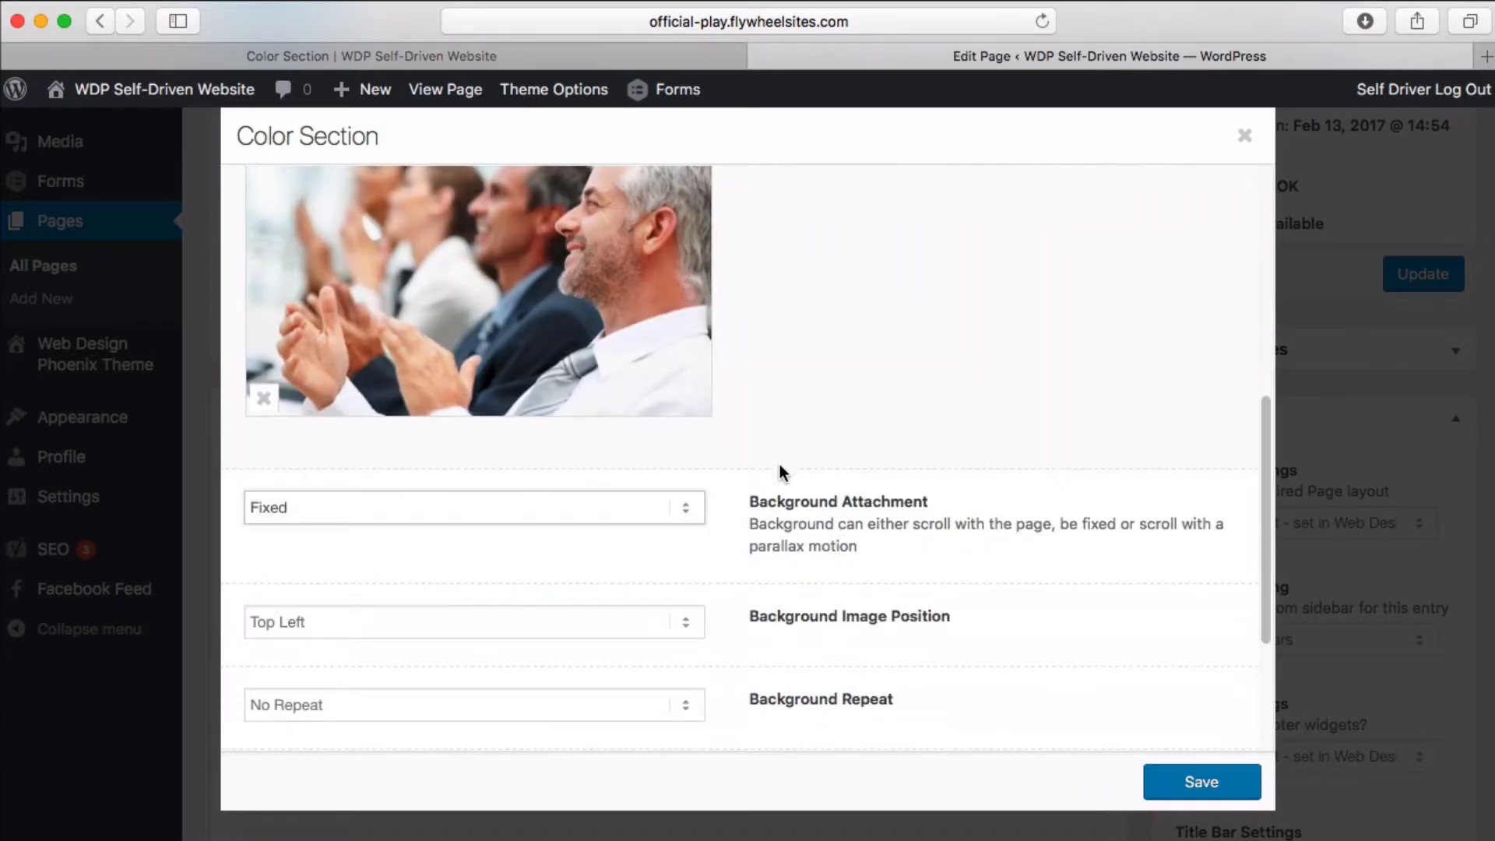
Step: Review the background image position and repeat options, keeping Top Left and No Repeat
click(381, 623)
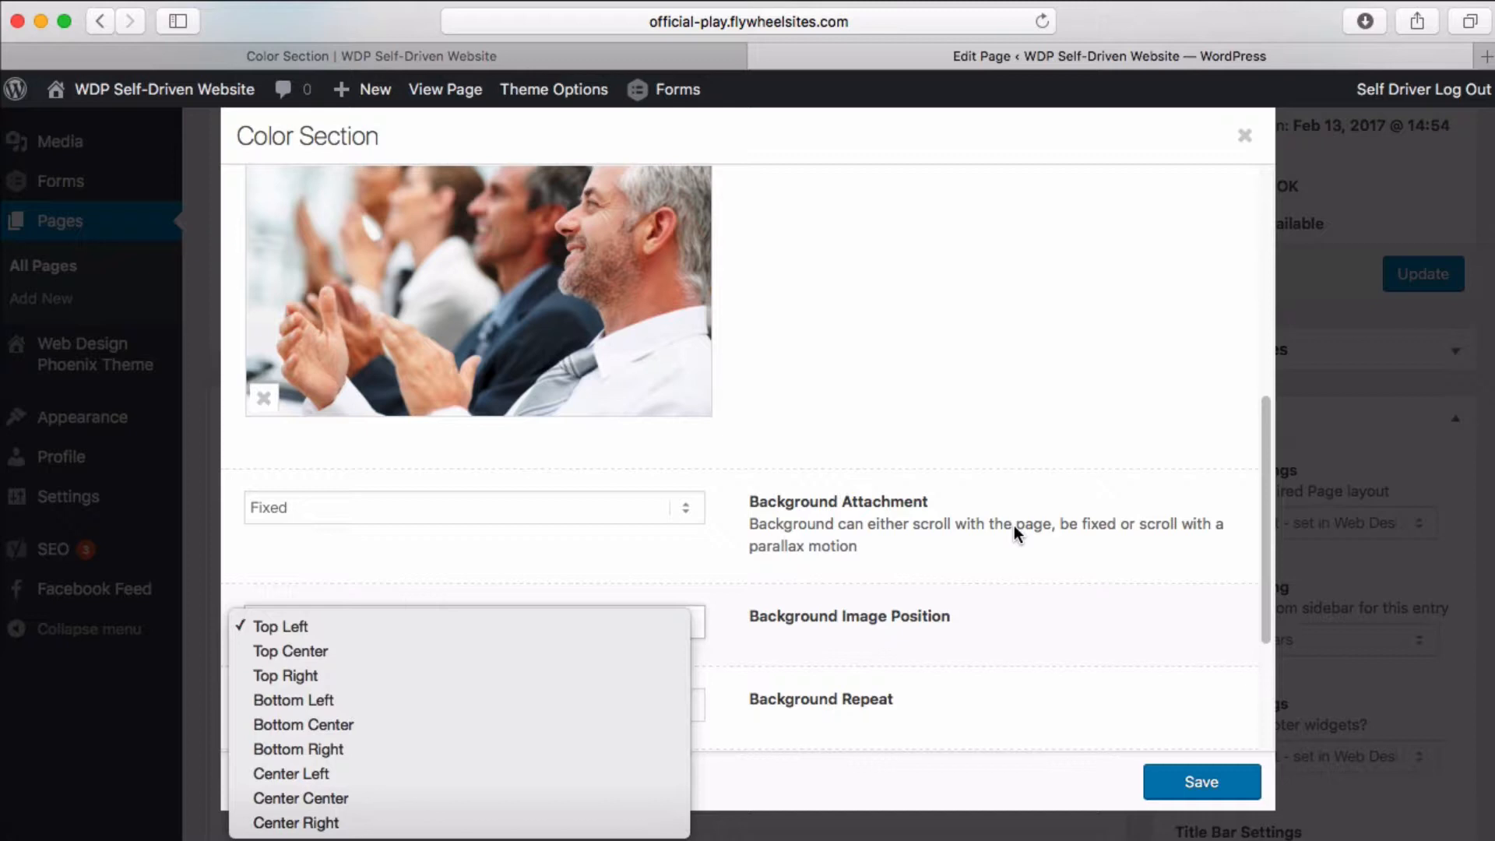
click(992, 494)
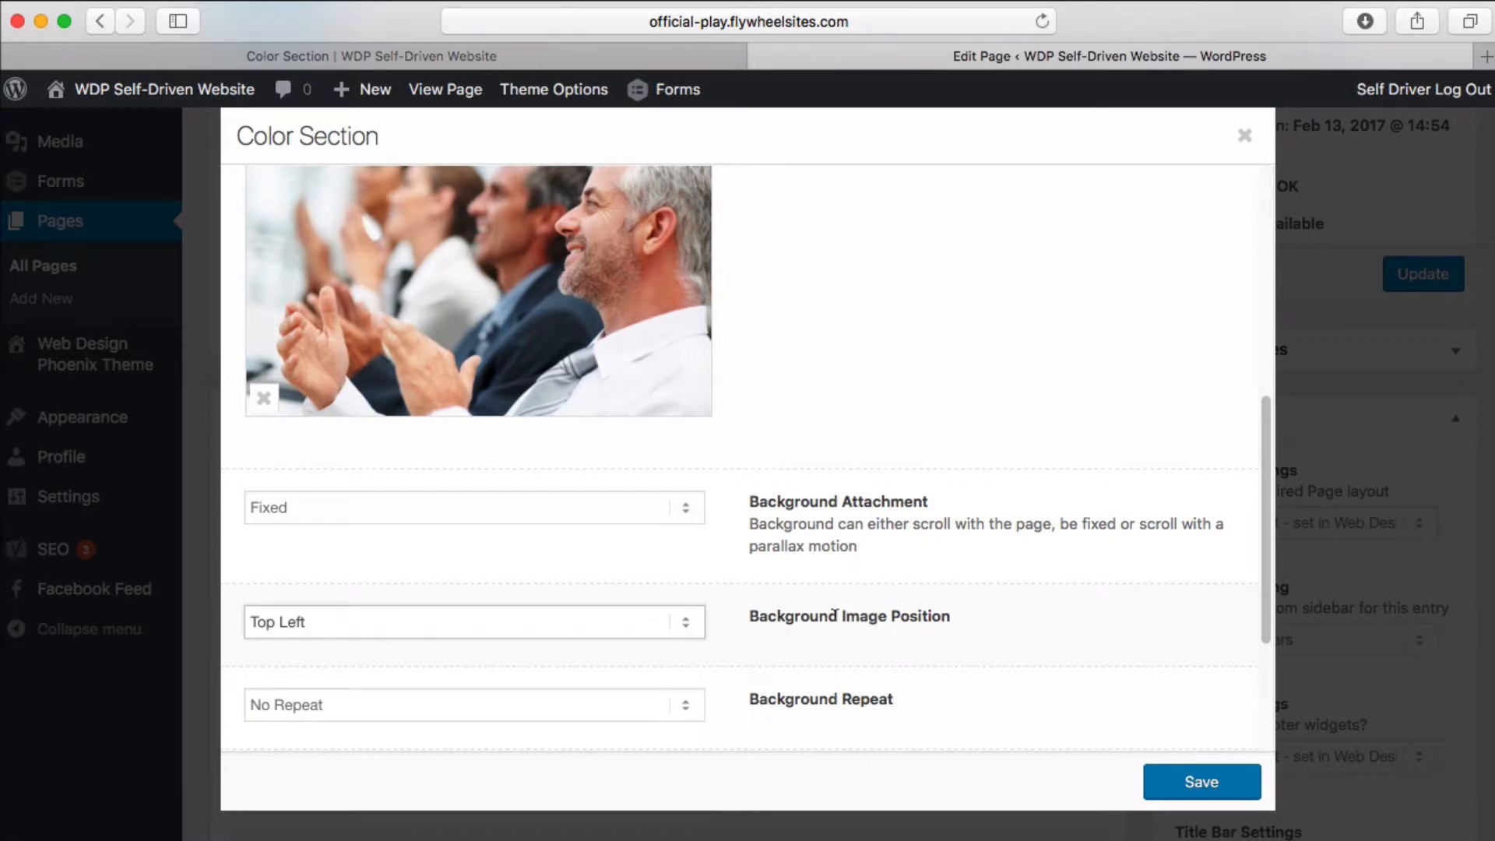
scroll(762, 604, down, 5)
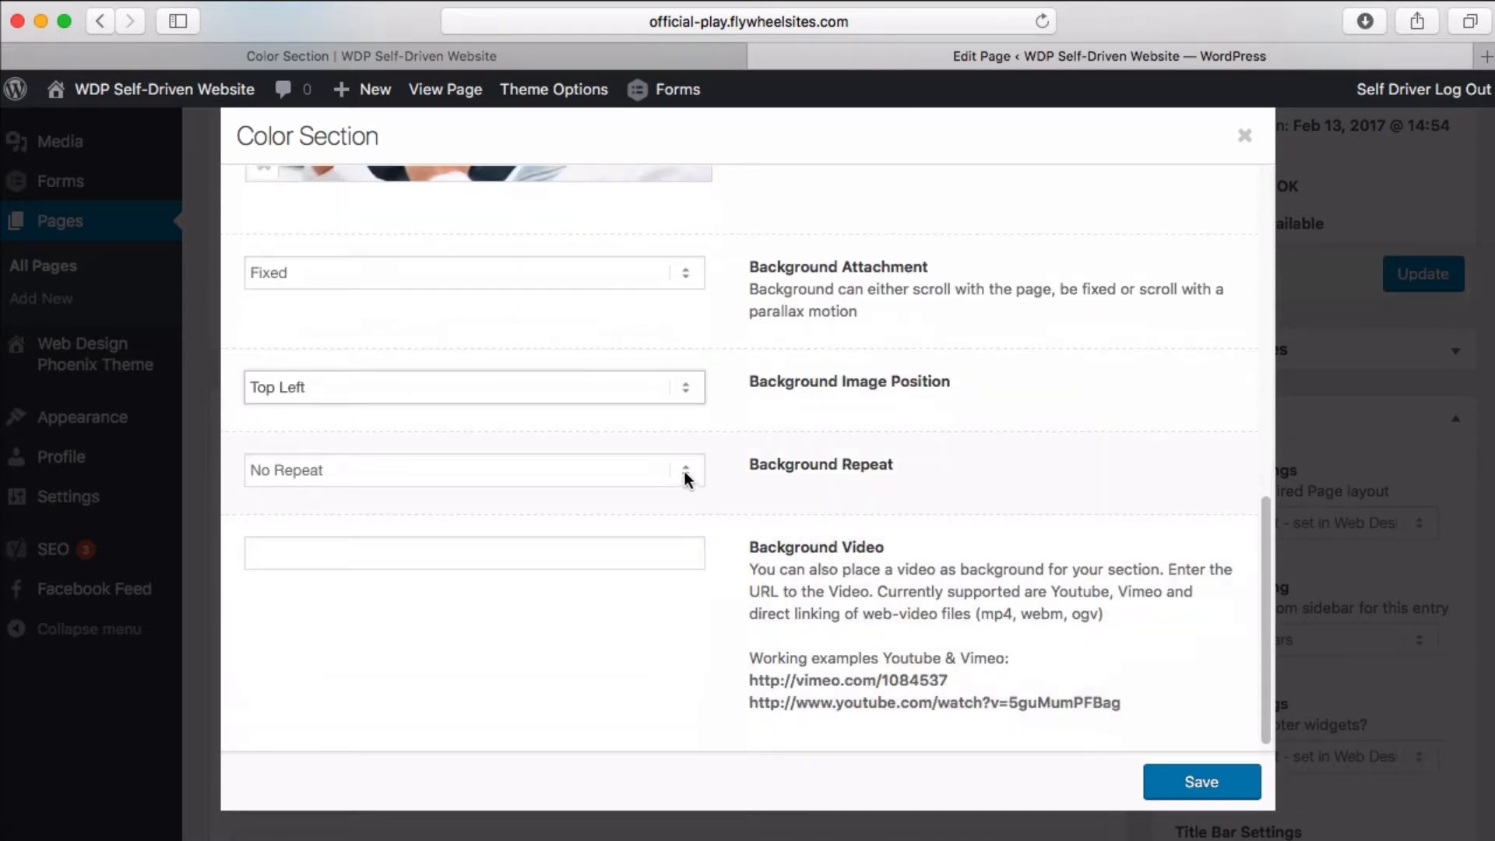
click(684, 471)
click(681, 469)
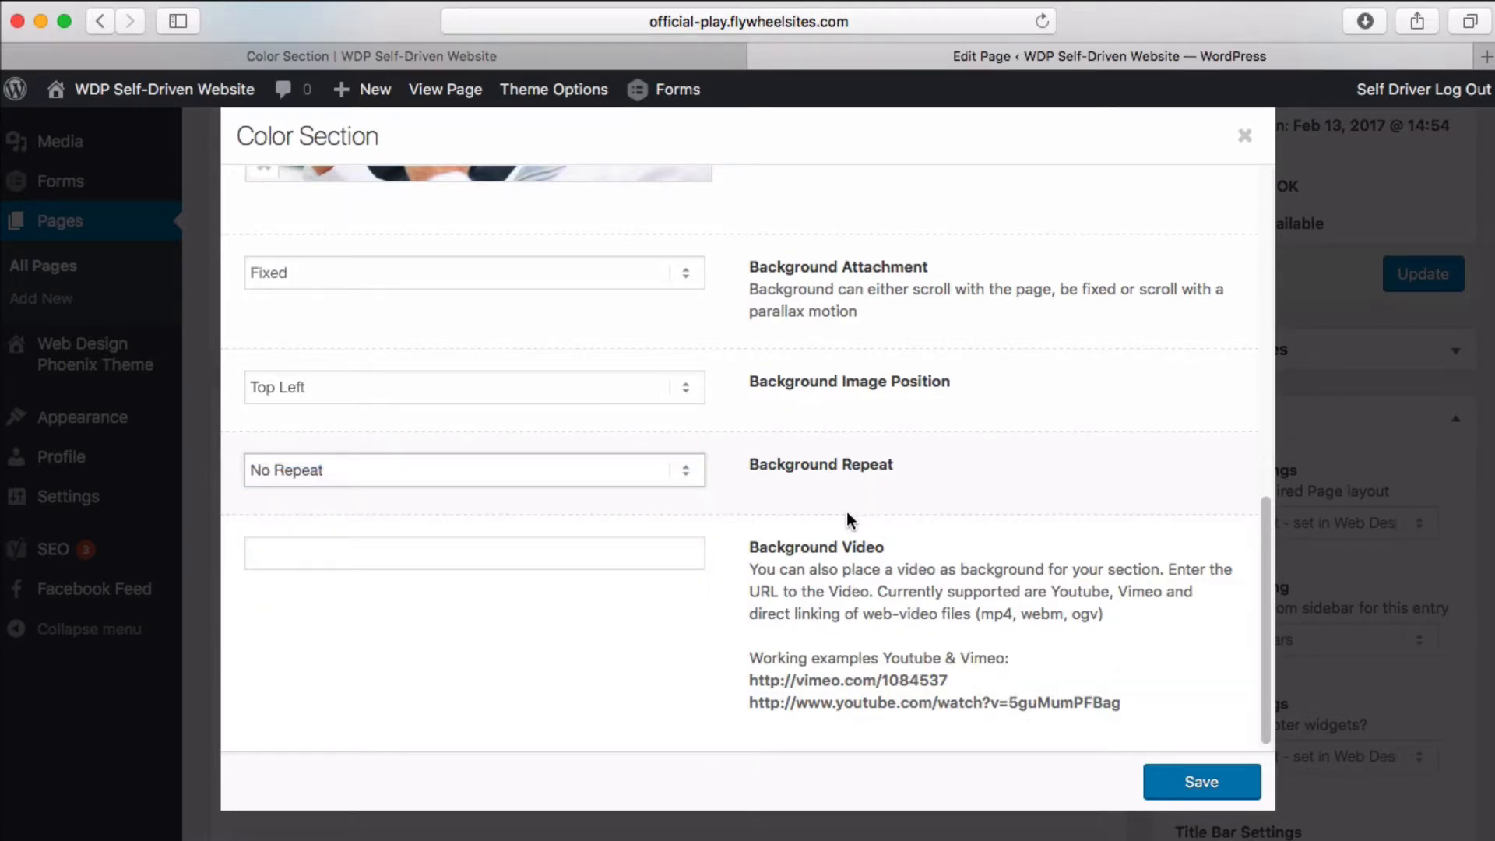
Step: Review the section's background video field and its custom background image settings
scroll(842, 512, down, 1)
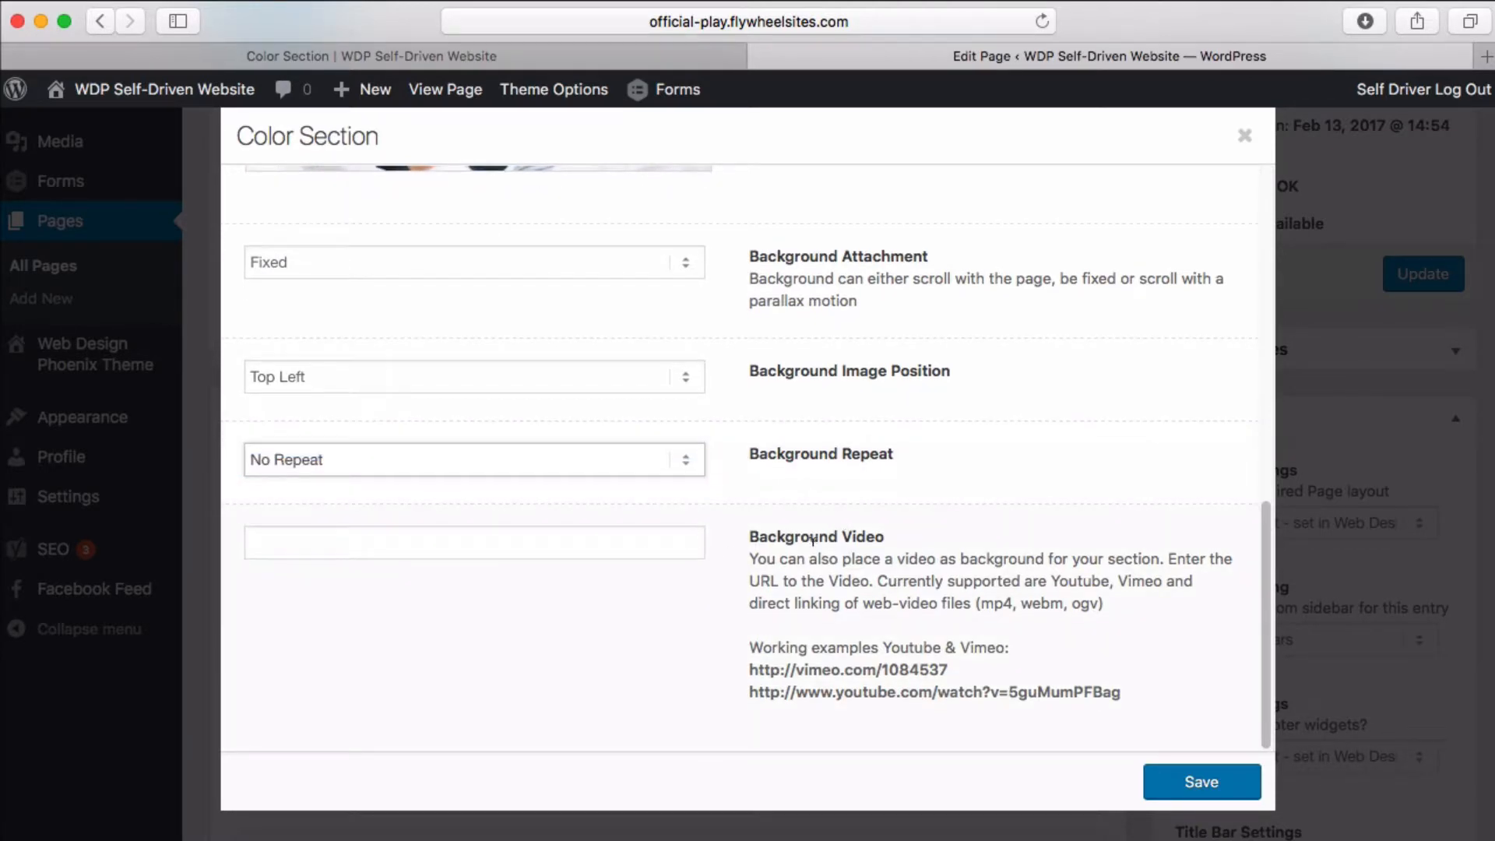
click(608, 536)
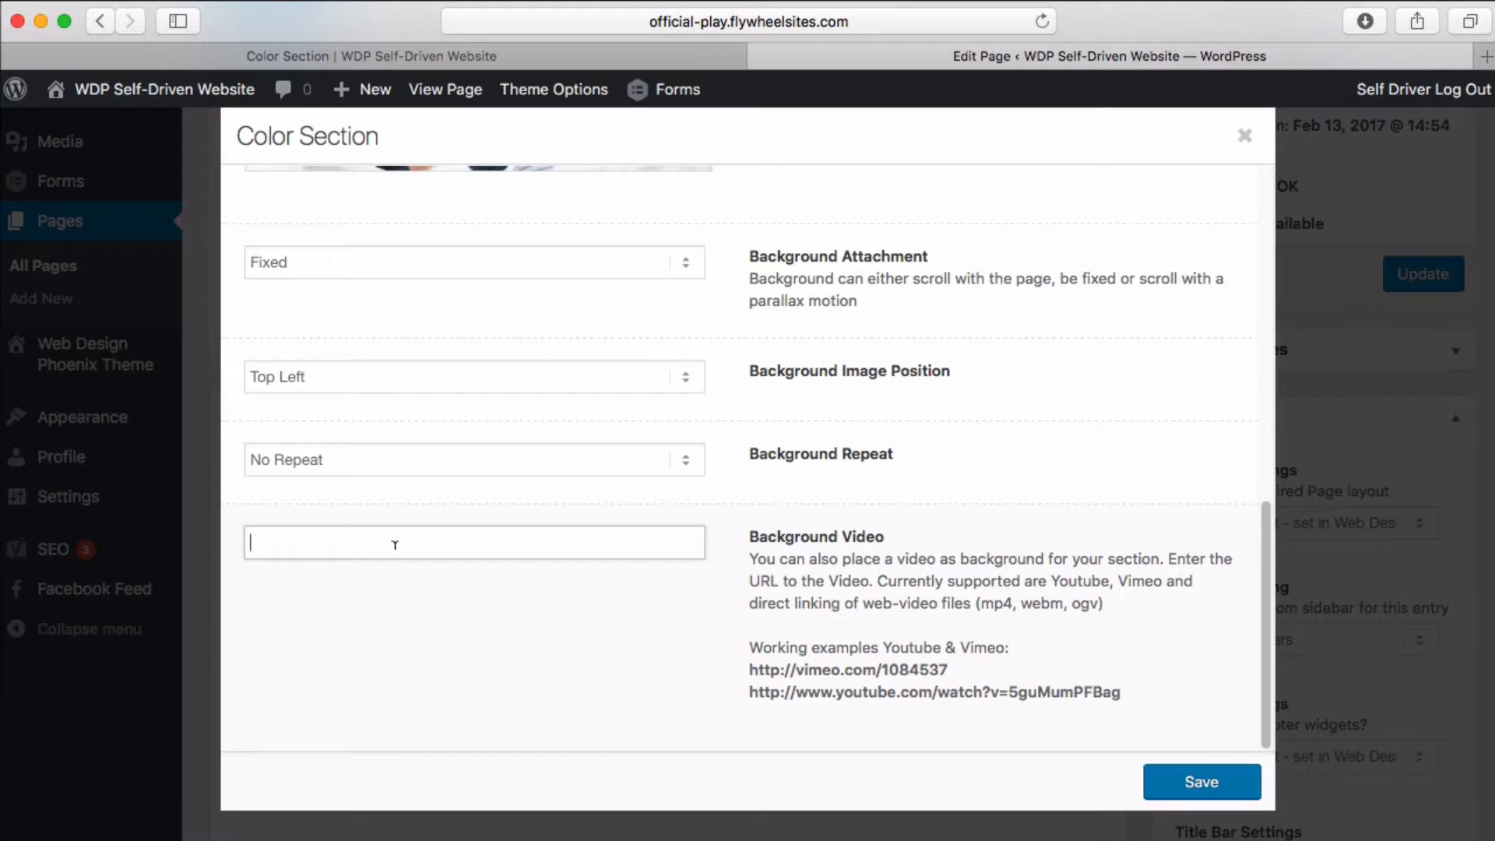
scroll(893, 564, up, 1)
scroll(893, 564, up, 5)
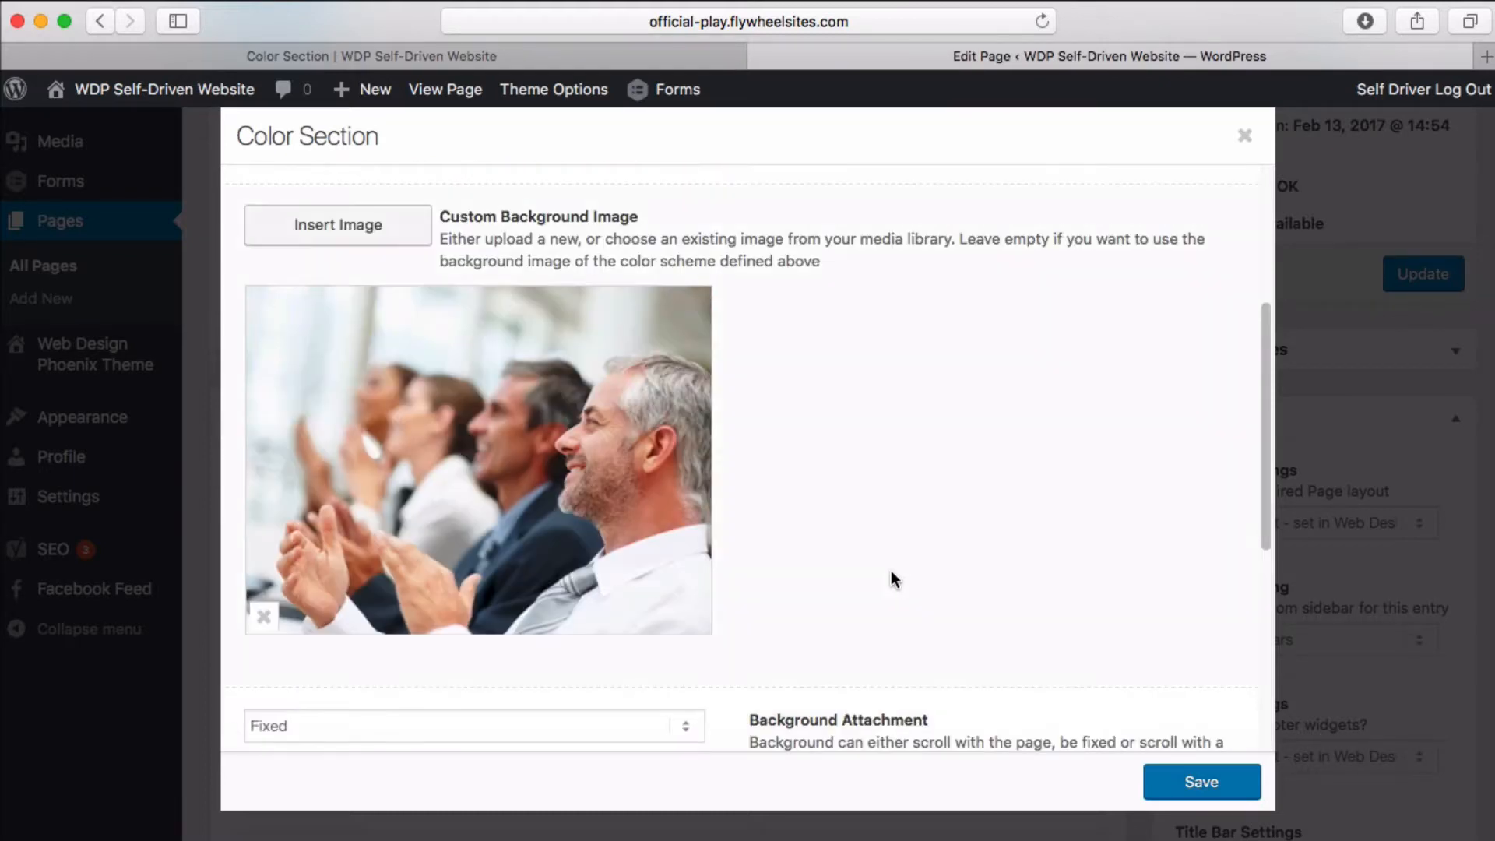
scroll(667, 574, up, 2)
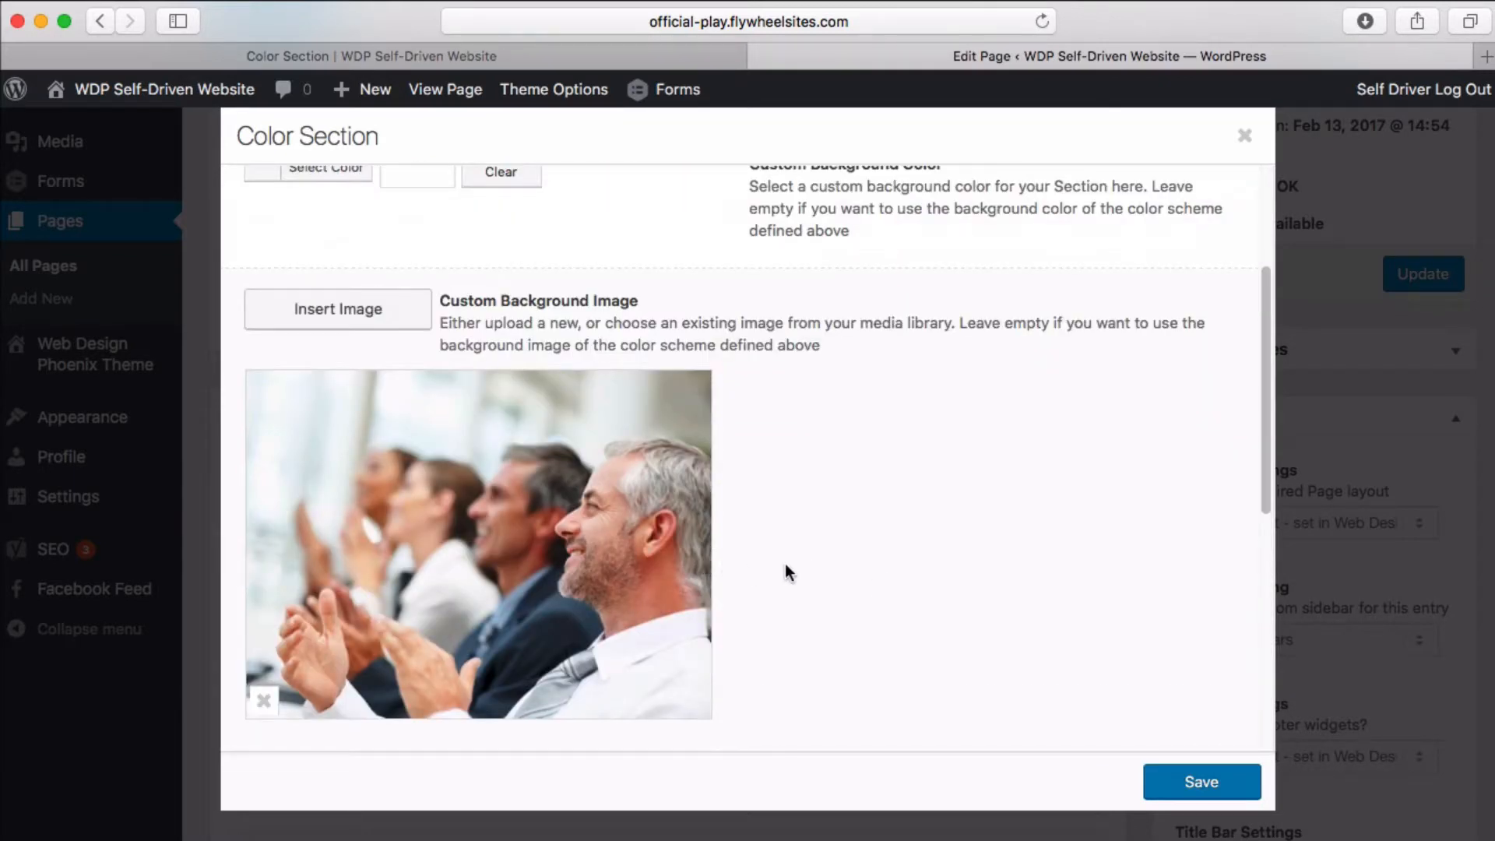
scroll(794, 563, down, 2)
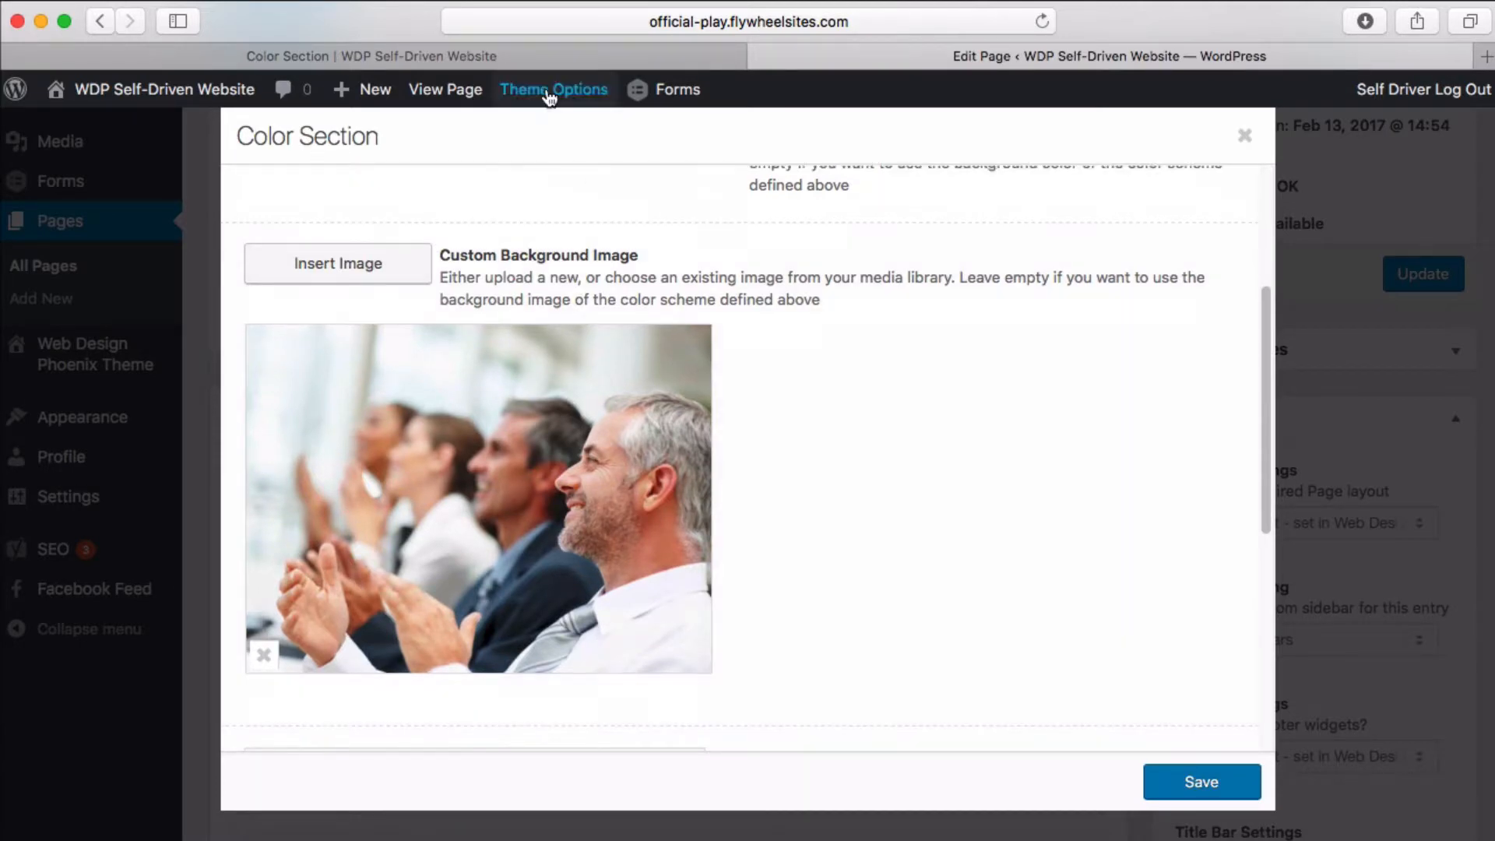
Step: Examine the color section with background video on the live Color Section page
click(536, 56)
scroll(689, 483, down, 3)
scroll(689, 497, down, 5)
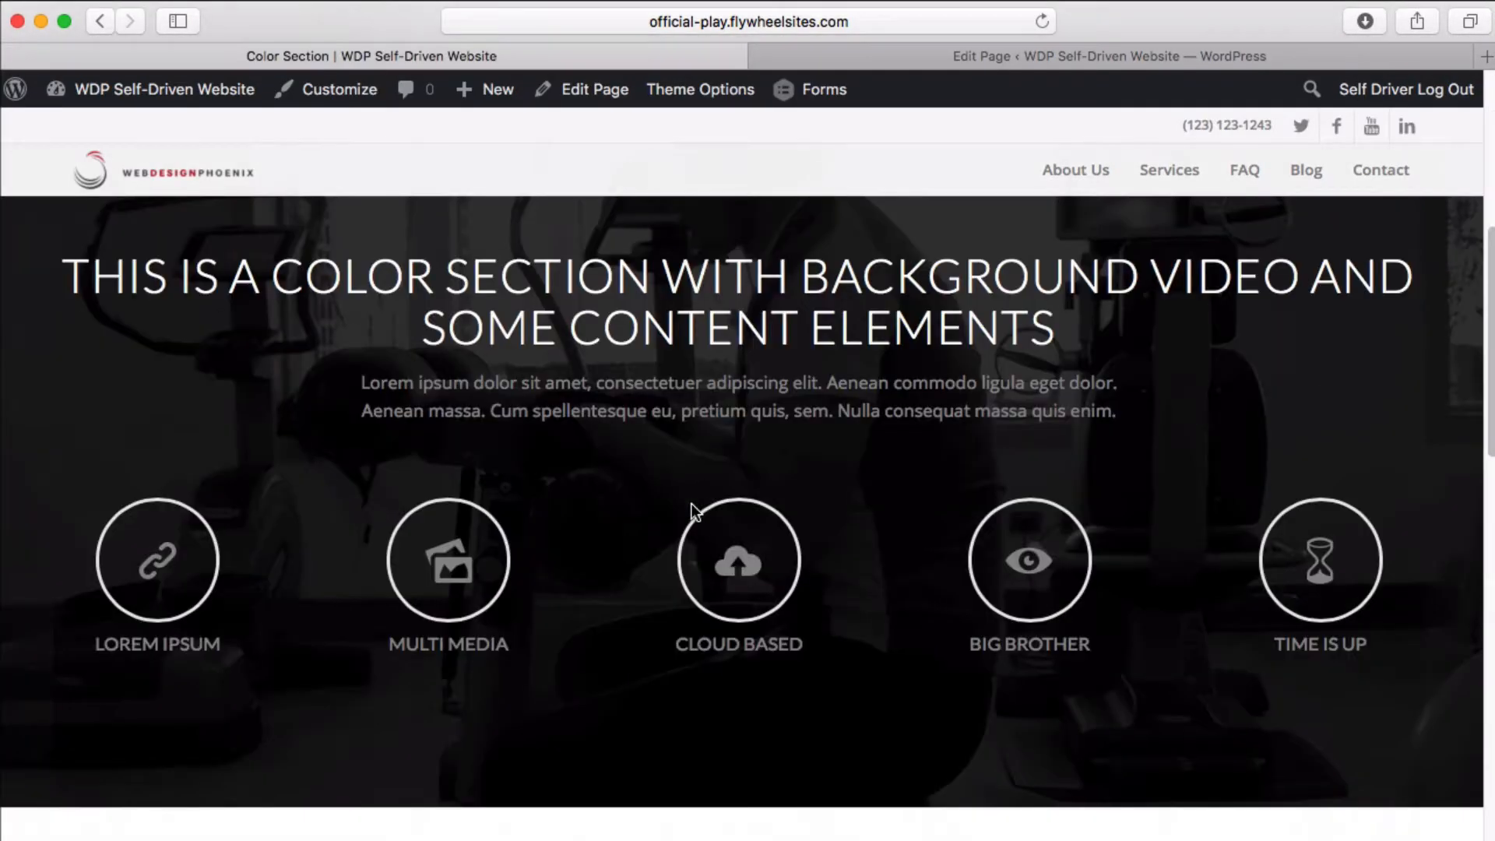
scroll(782, 486, up, 2)
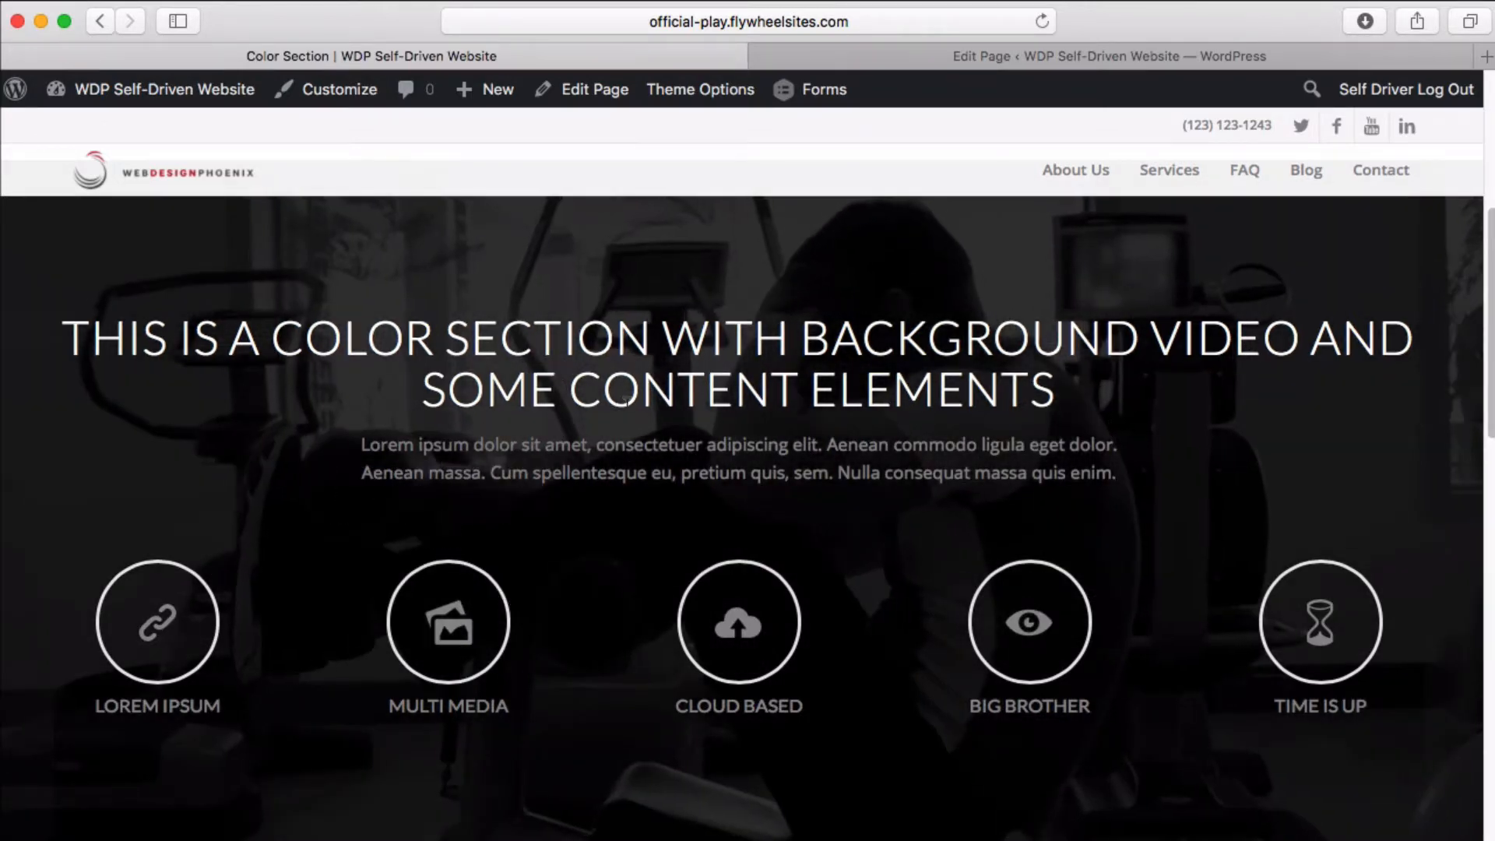
Step: Return to the page editor and review the section's background and background overlay settings
click(905, 59)
scroll(718, 492, up, 4)
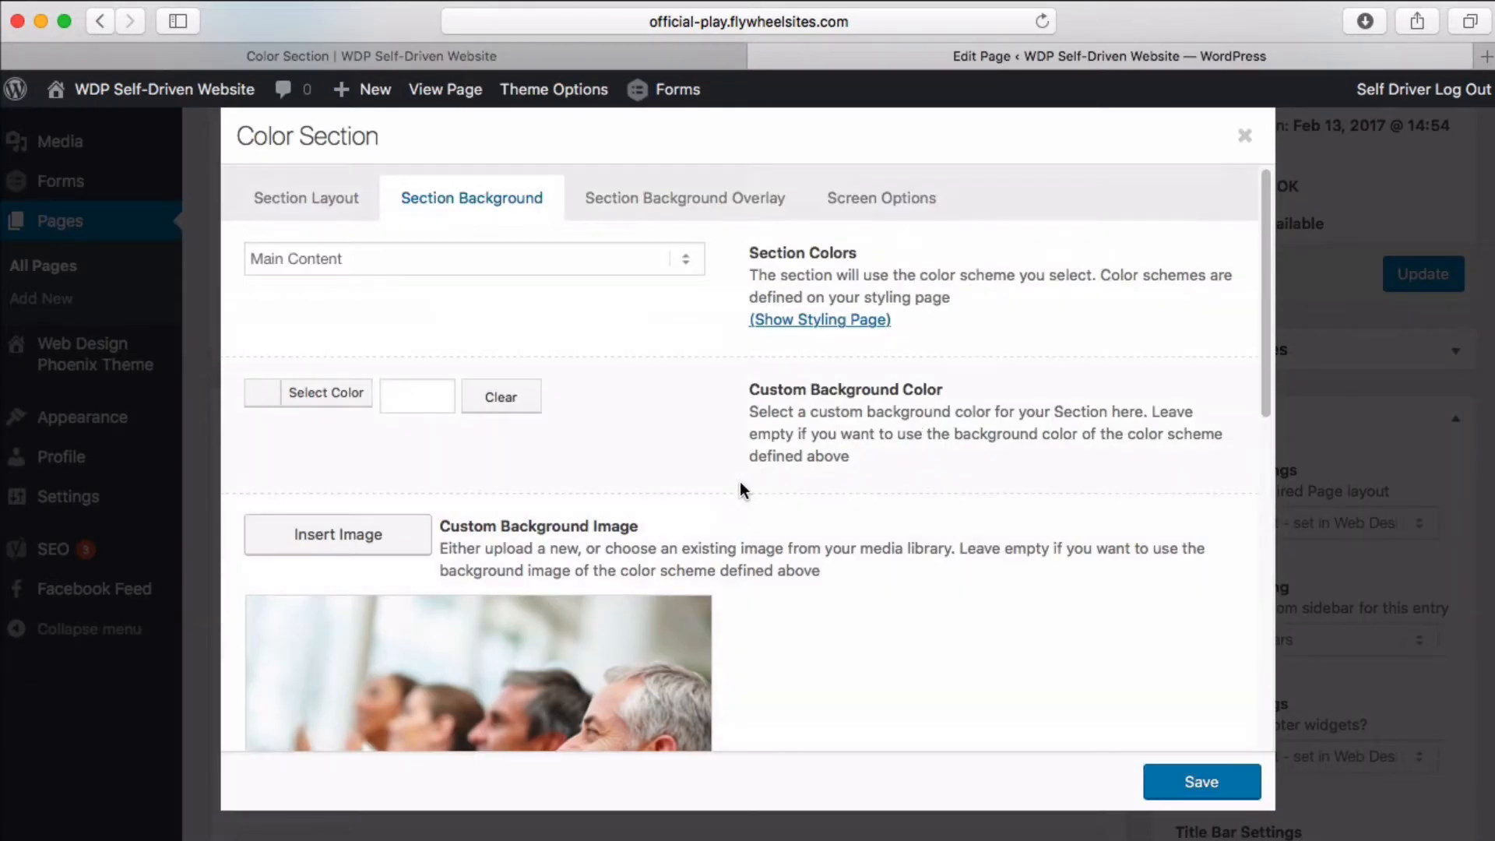
click(676, 200)
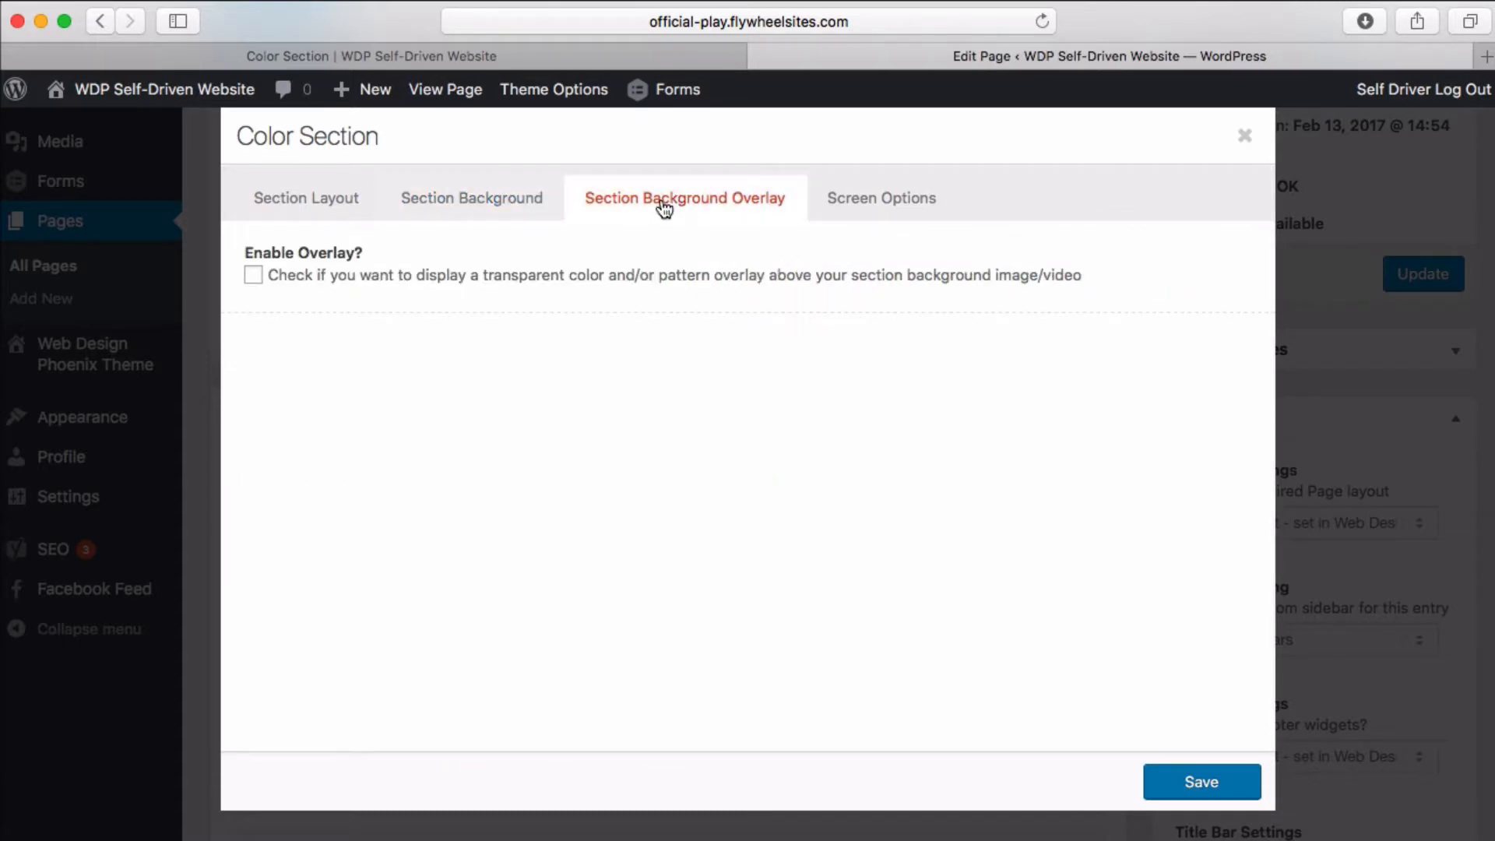
click(510, 206)
scroll(879, 515, down, 4)
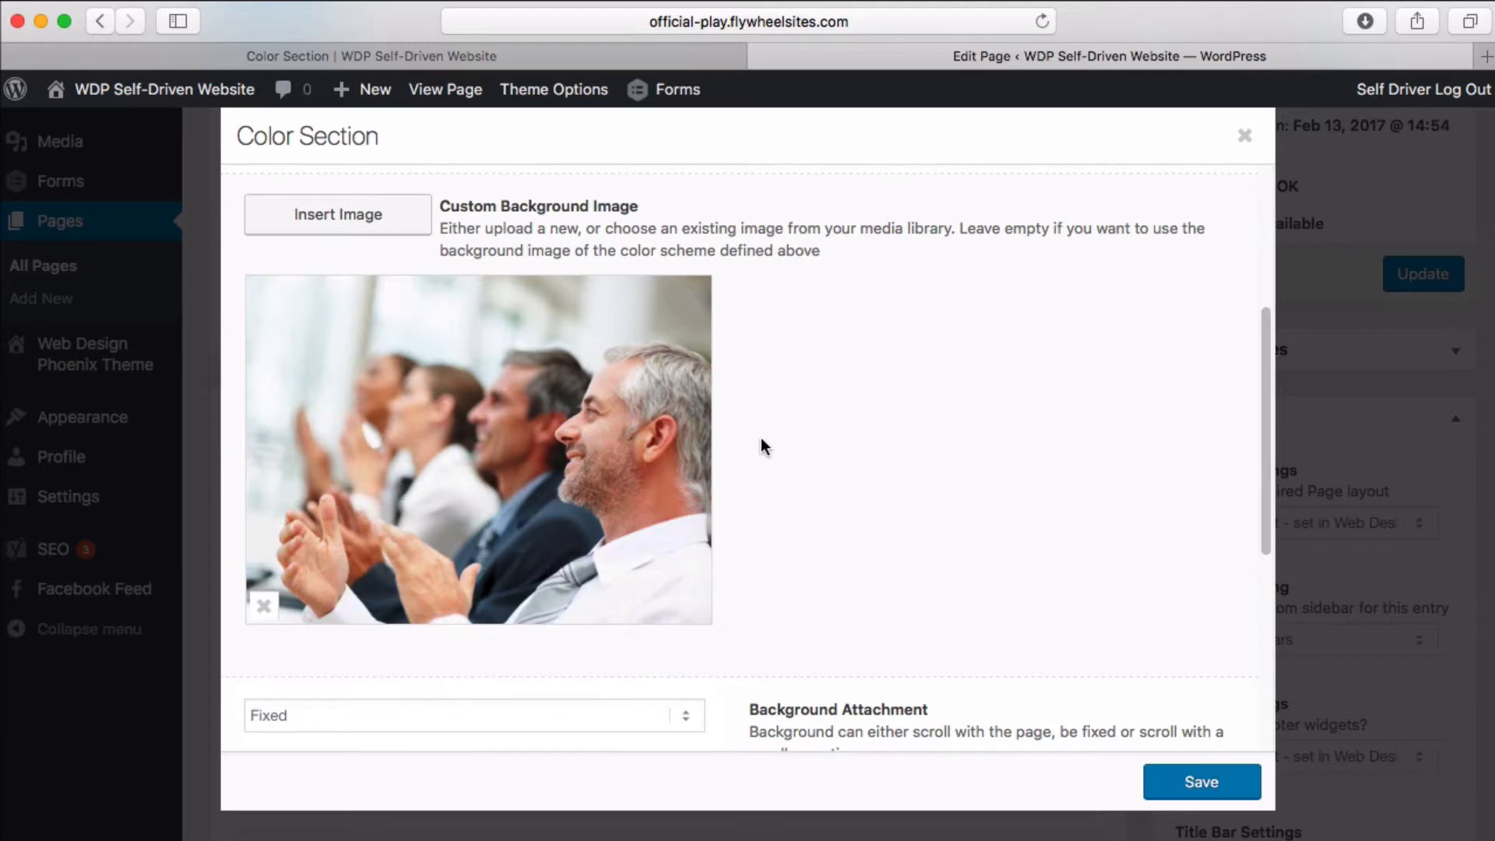
scroll(883, 437, up, 2)
scroll(882, 438, up, 5)
click(701, 204)
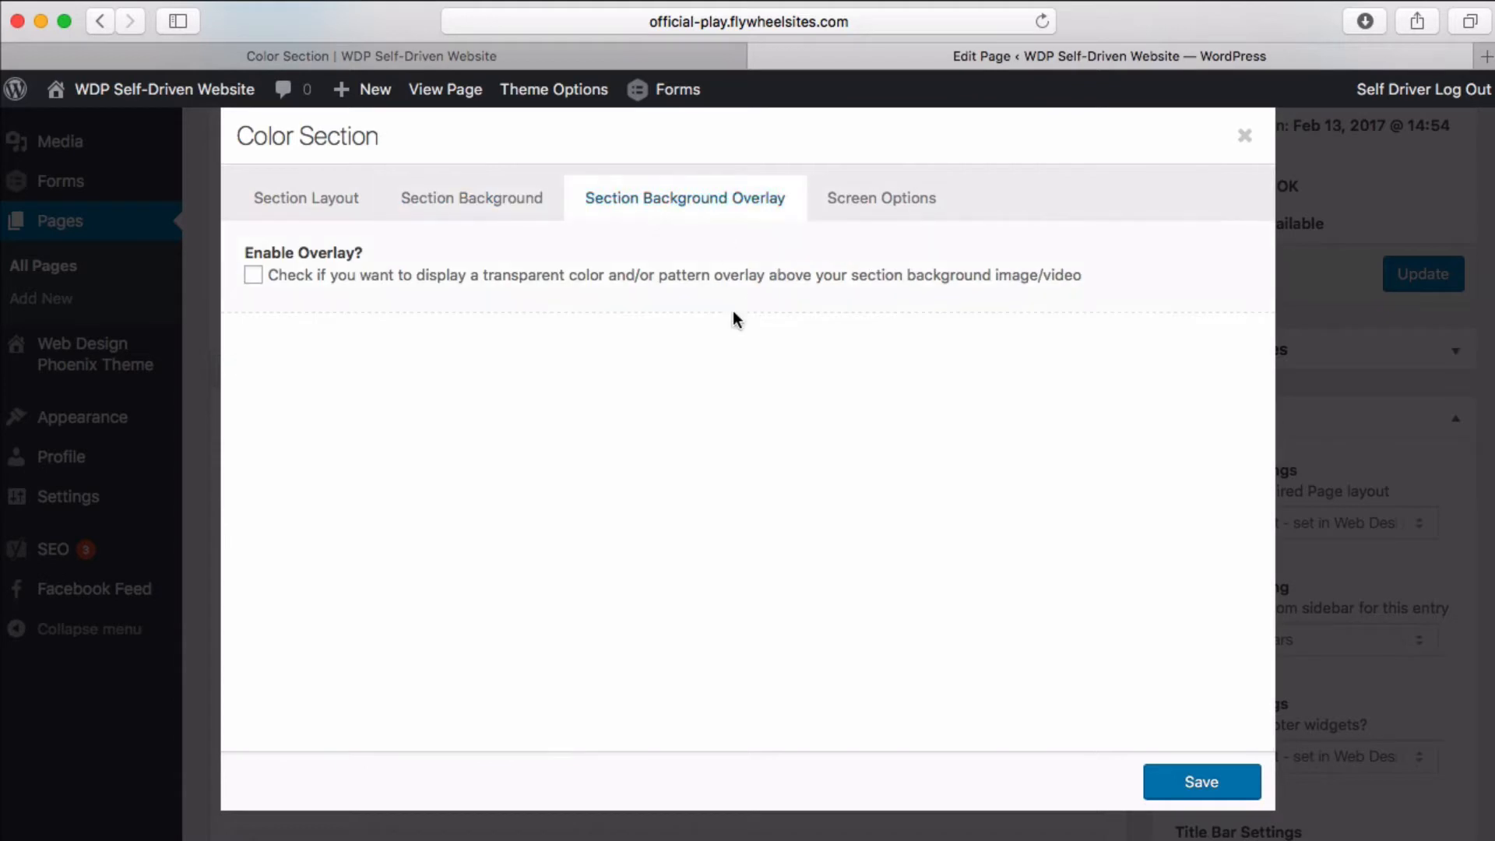
Step: Enable the section's background overlay and set the overlay color to white (#ffffff)
click(254, 275)
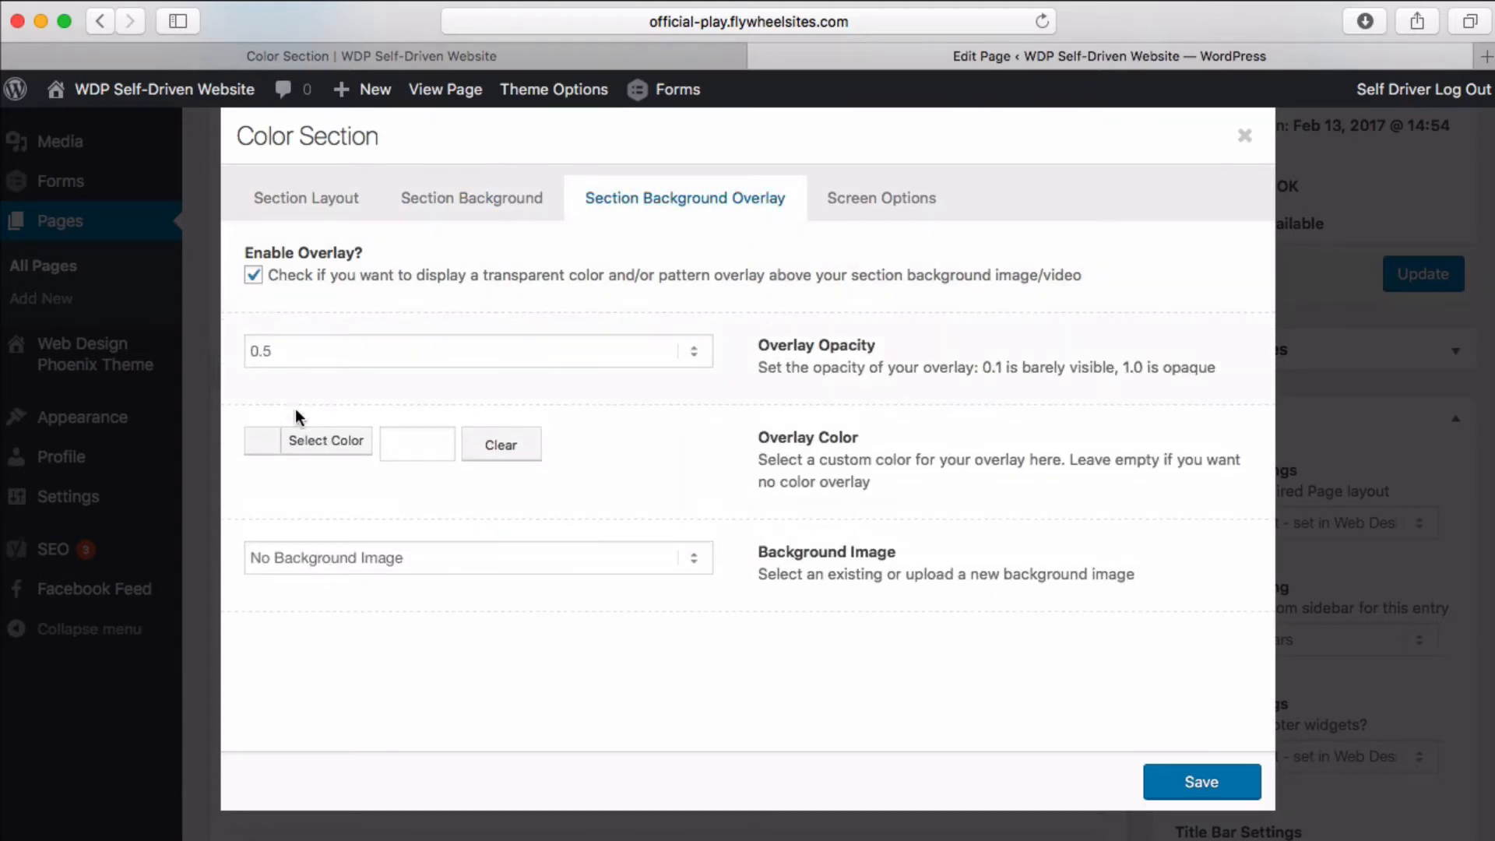
click(311, 439)
click(317, 511)
drag(317, 511, 244, 480)
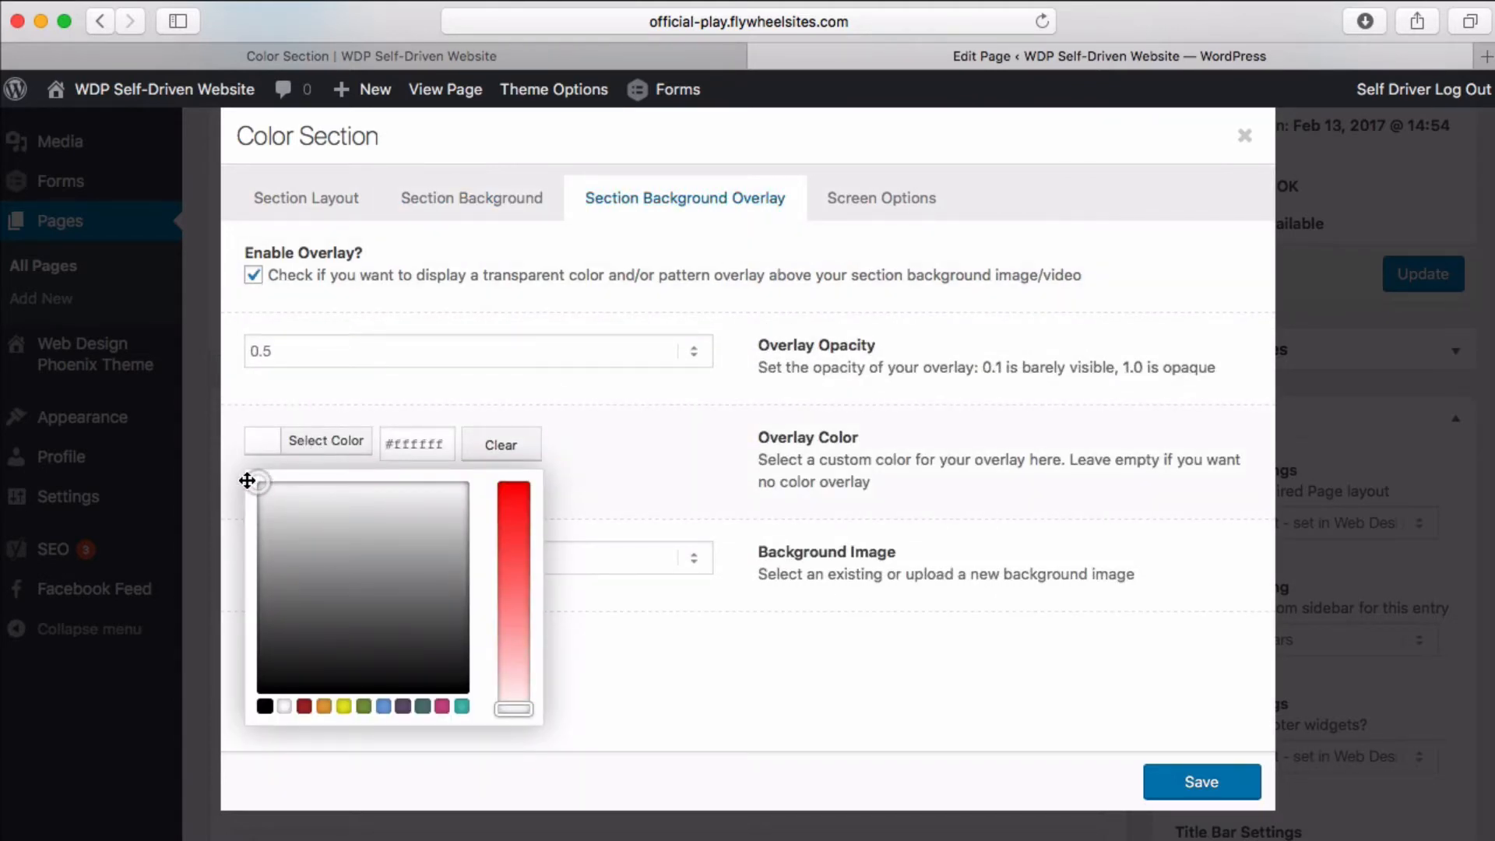
Step: Try overlay opacities of 1.0 and 0.1 and set the value back to 0.5
click(346, 352)
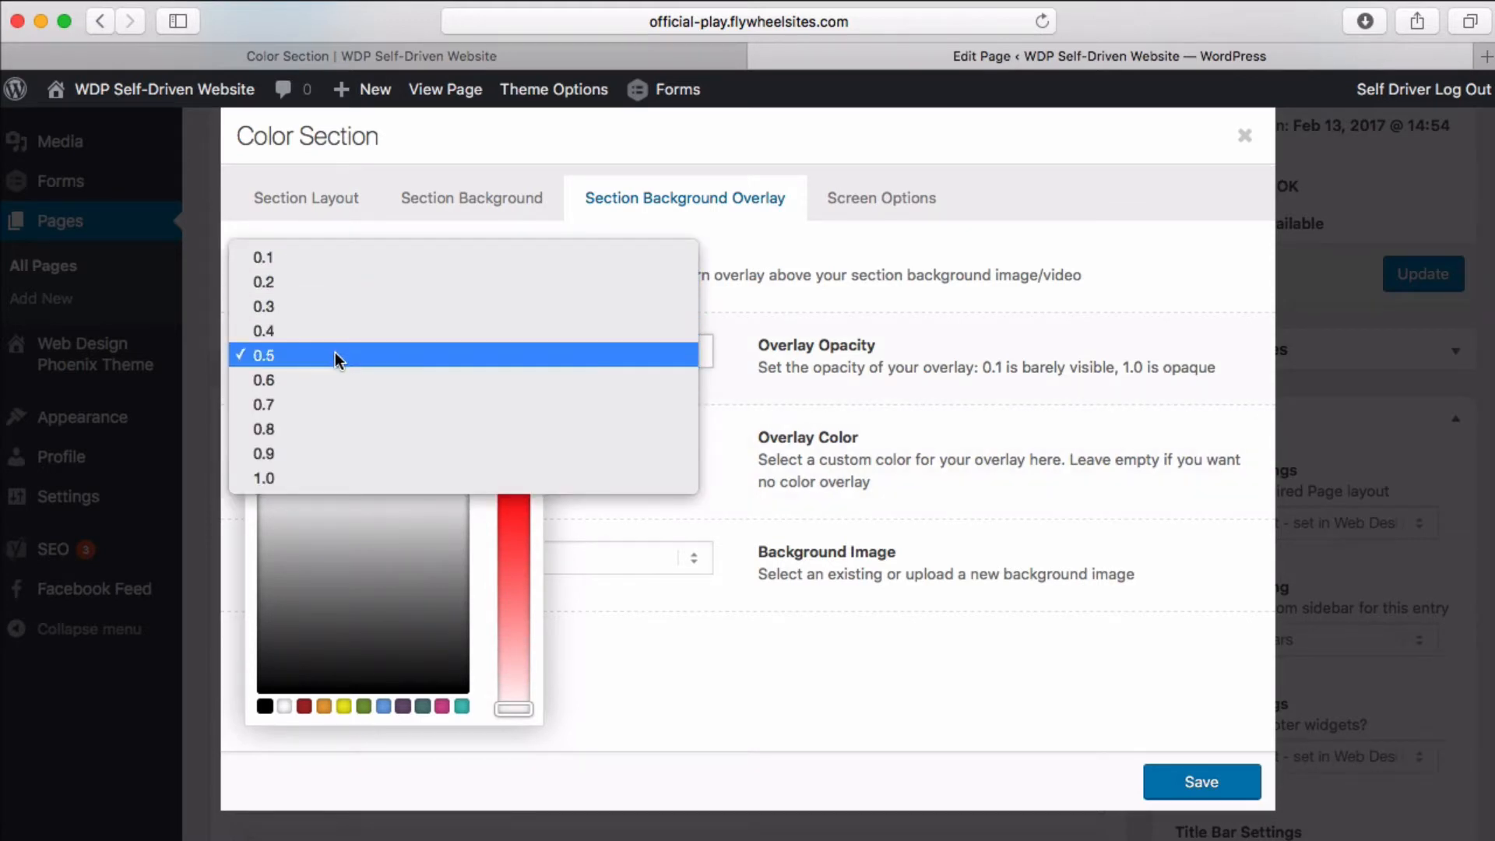
click(335, 483)
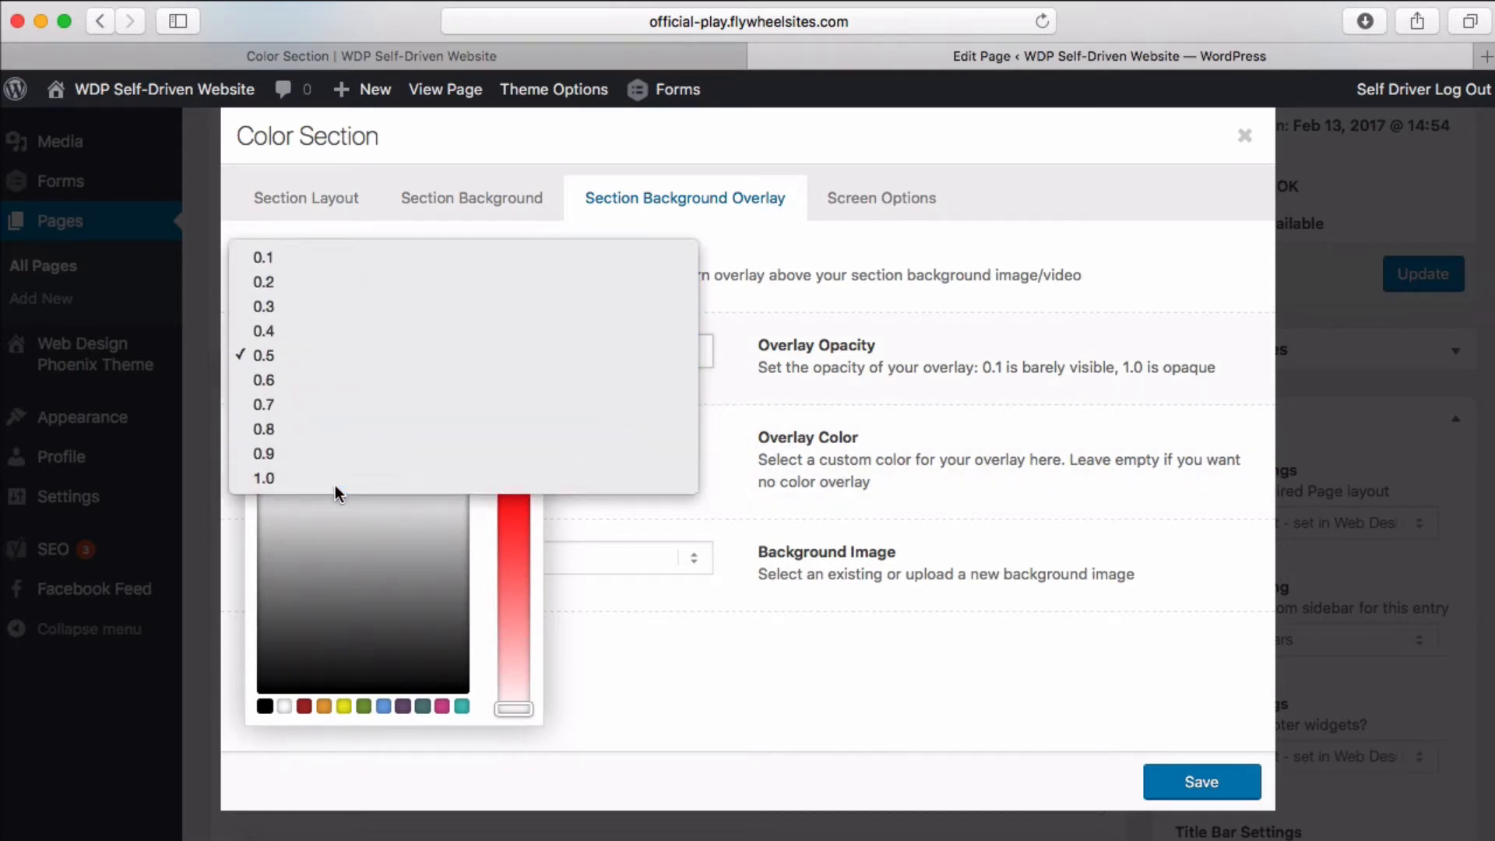
click(385, 363)
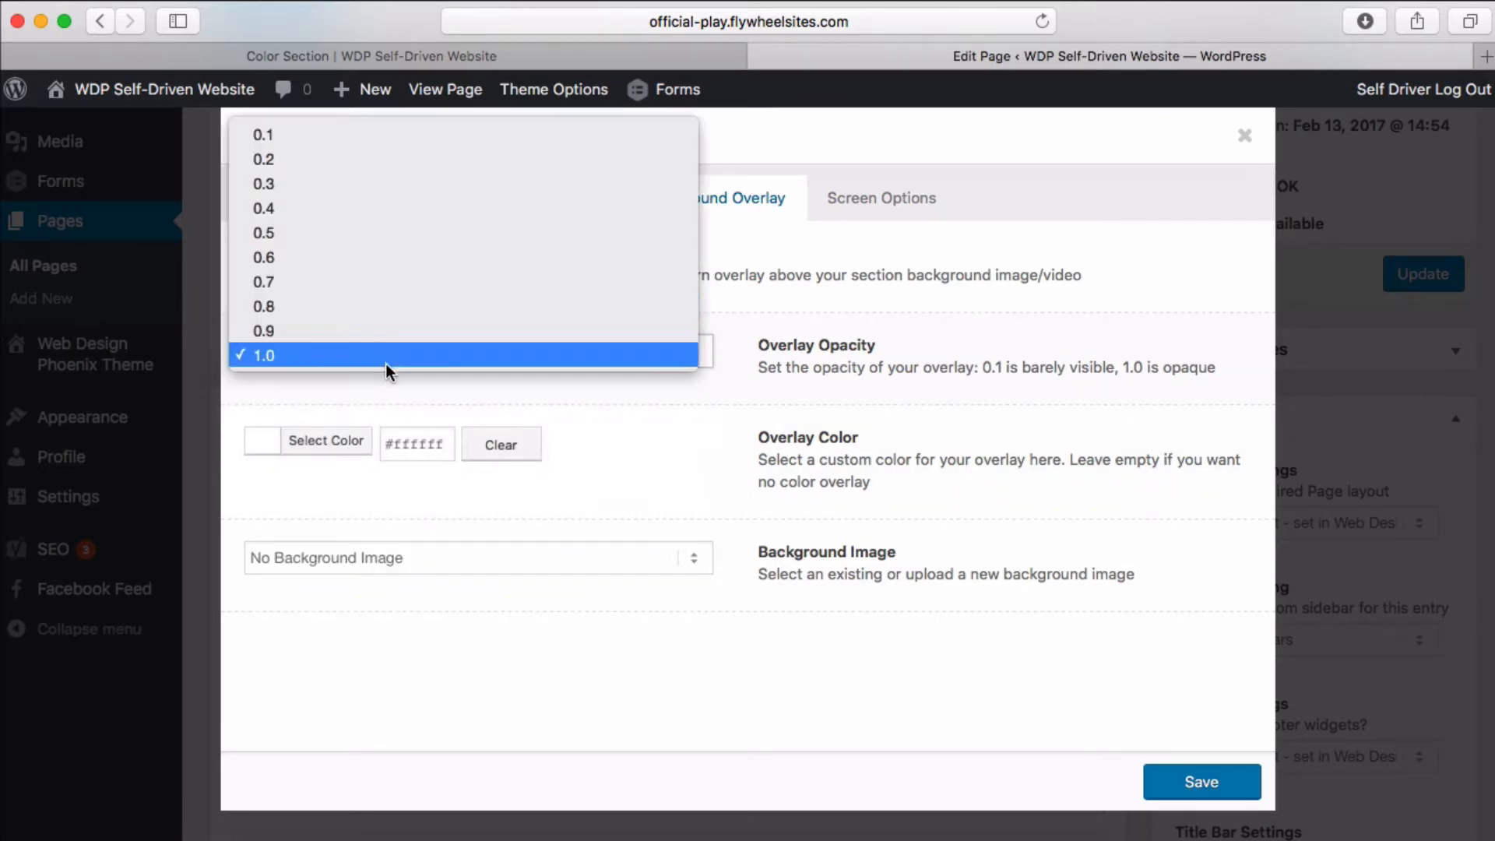
click(380, 133)
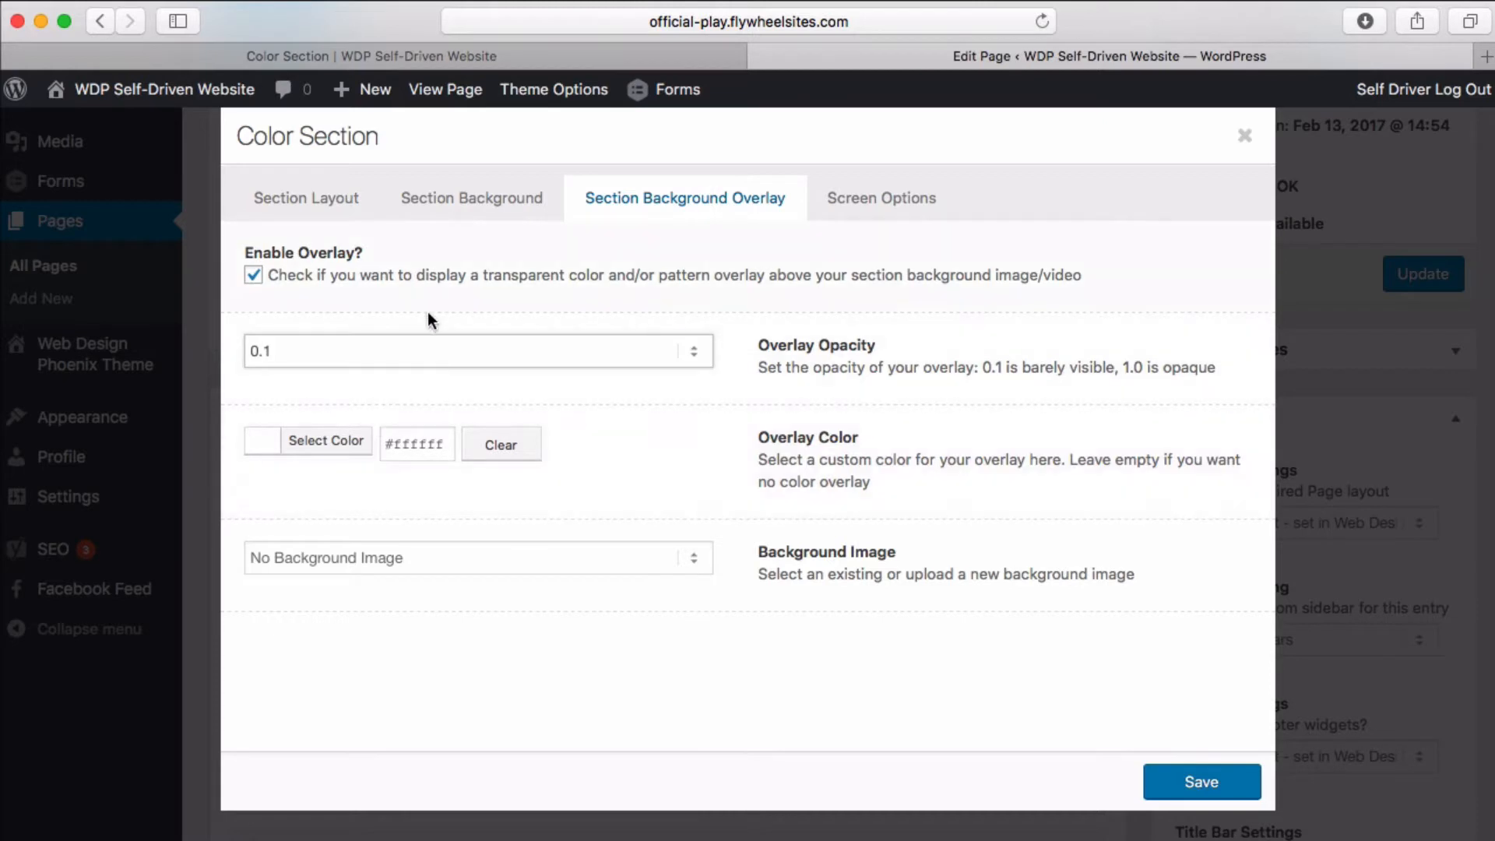
click(430, 350)
click(408, 451)
Step: Save the color section and update the page, and reload the live page to check the overlay
click(1200, 781)
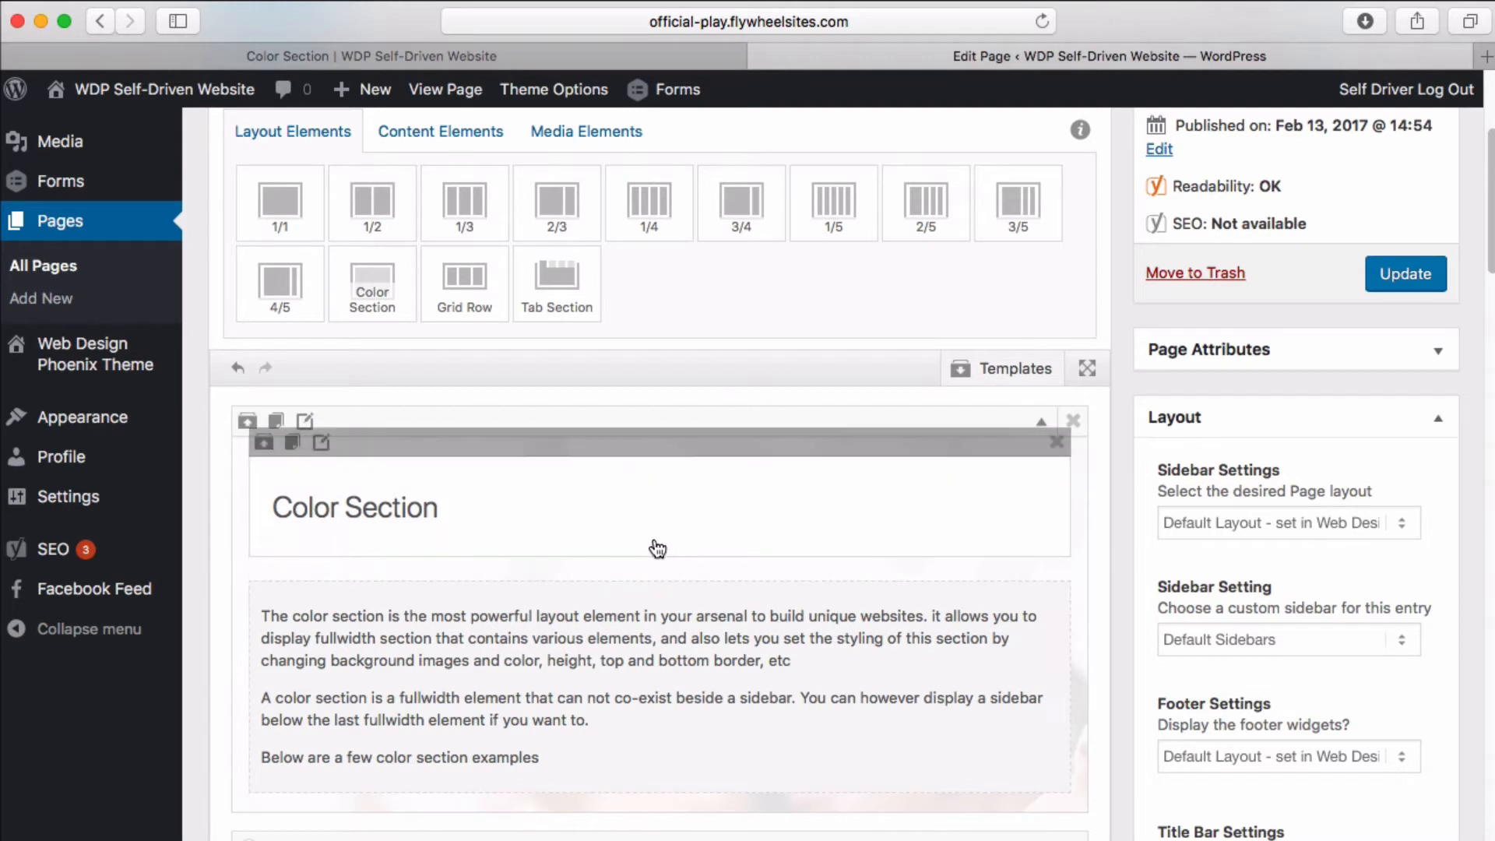
scroll(612, 554, down, 1)
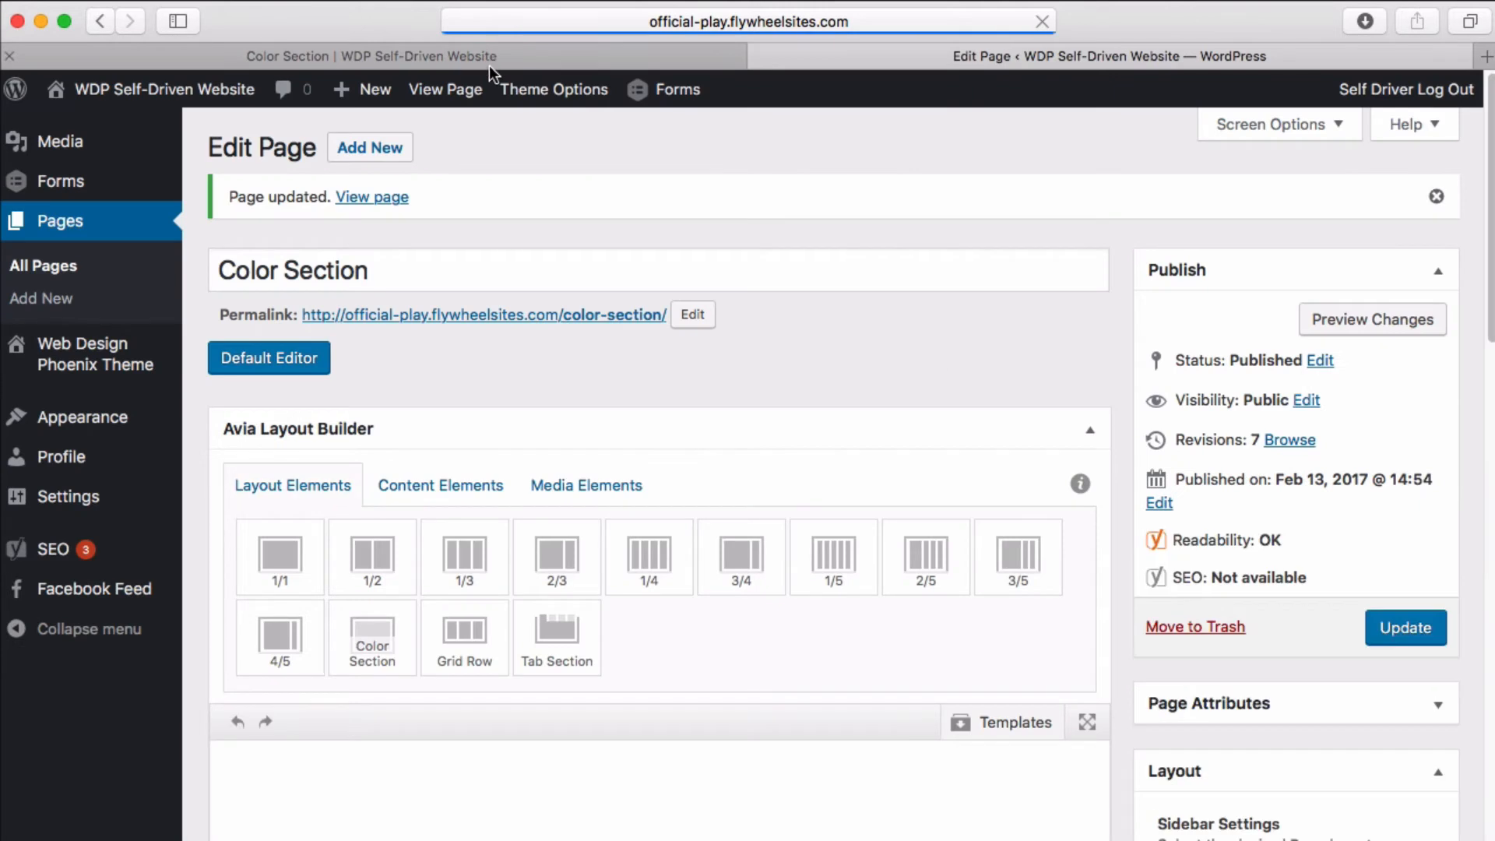
click(490, 62)
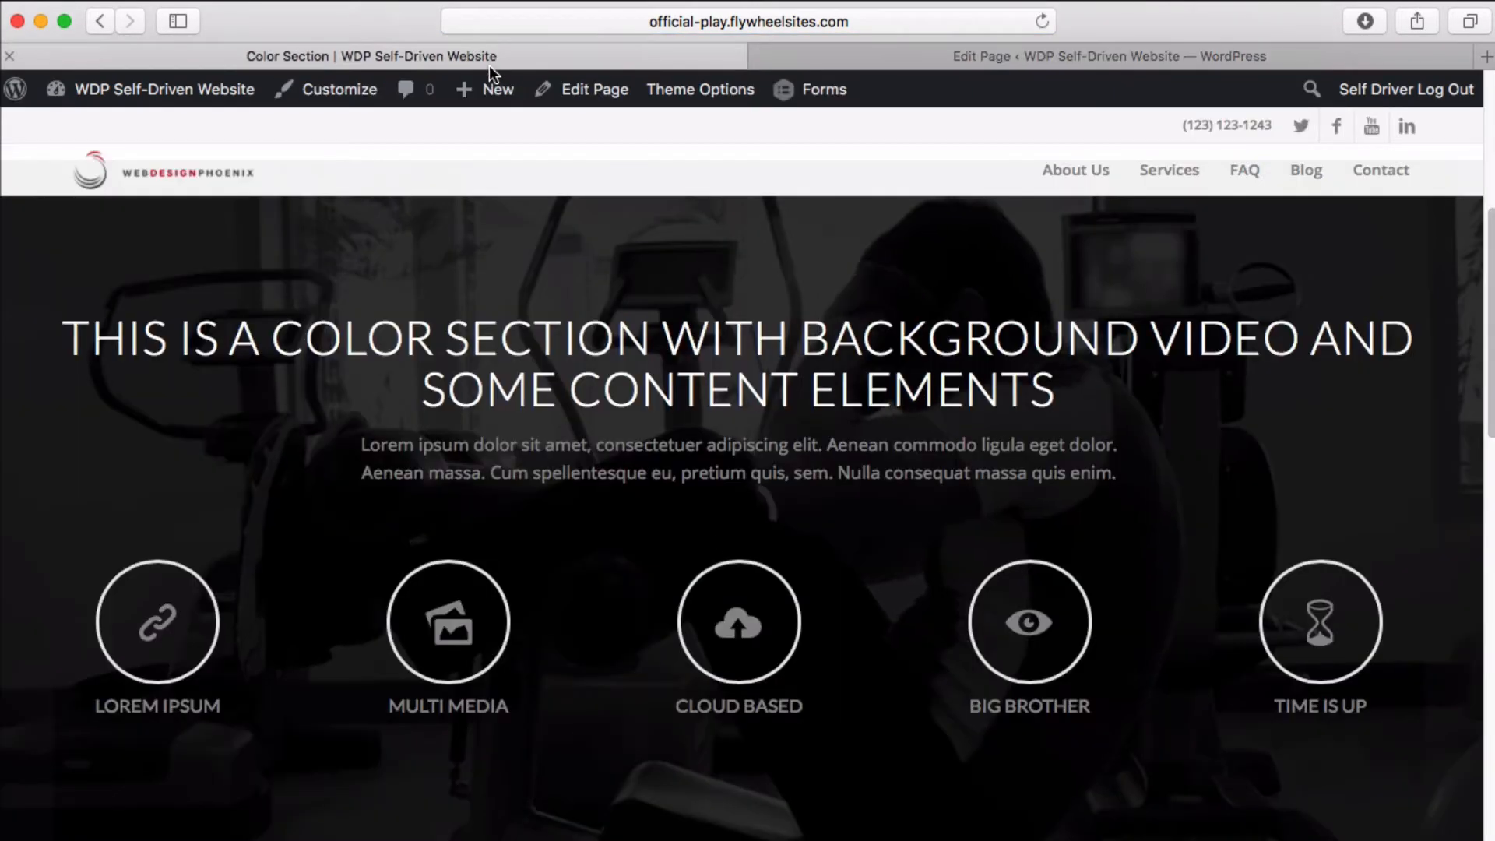
click(1042, 21)
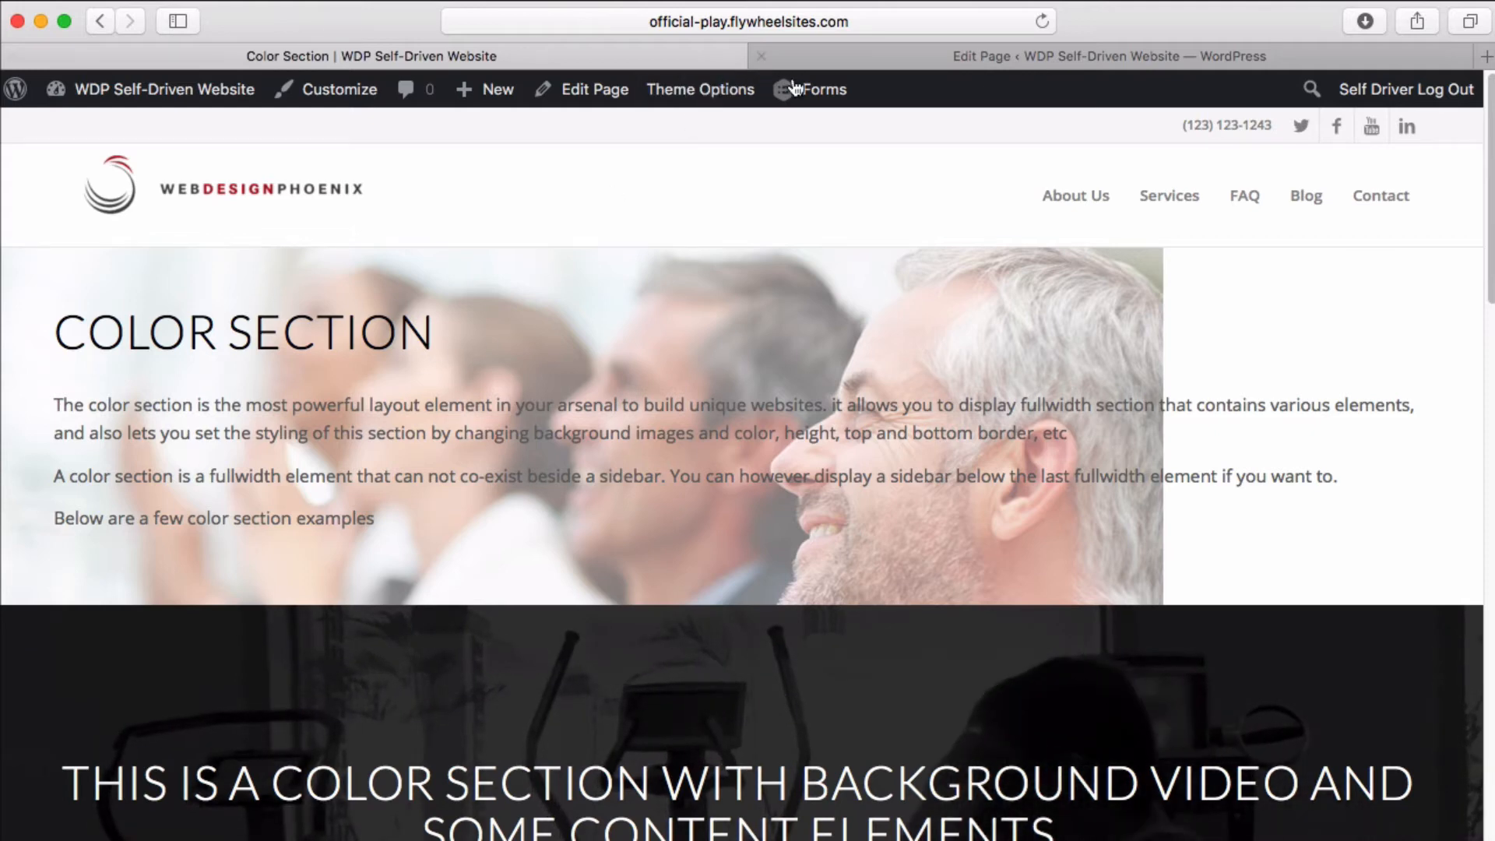
Step: Set the first color section's overlay opacity to 0.7 in the page editor, save the section and update the page
click(864, 56)
scroll(734, 424, down, 5)
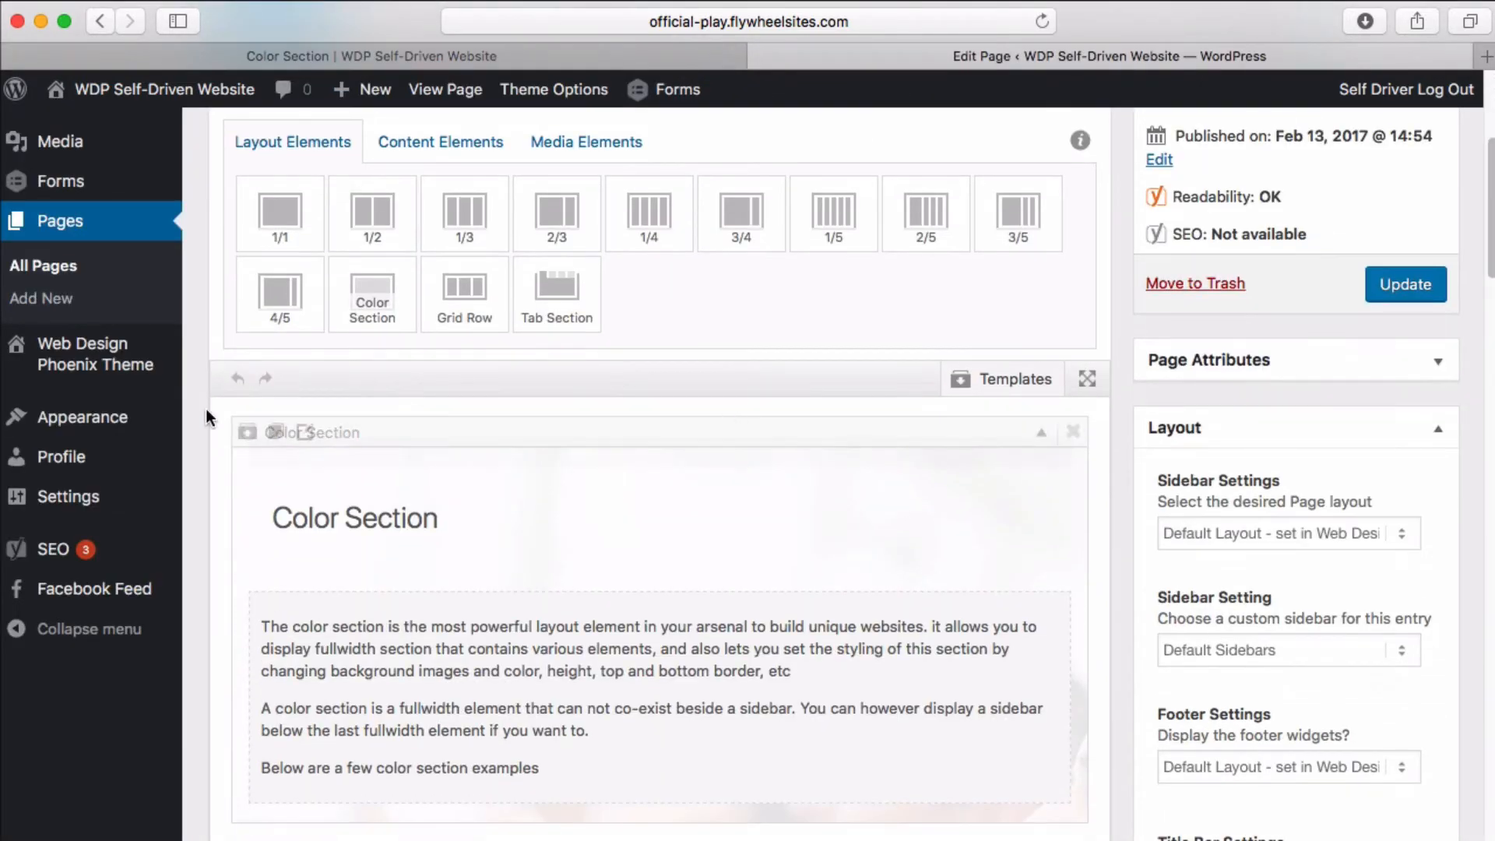
click(305, 433)
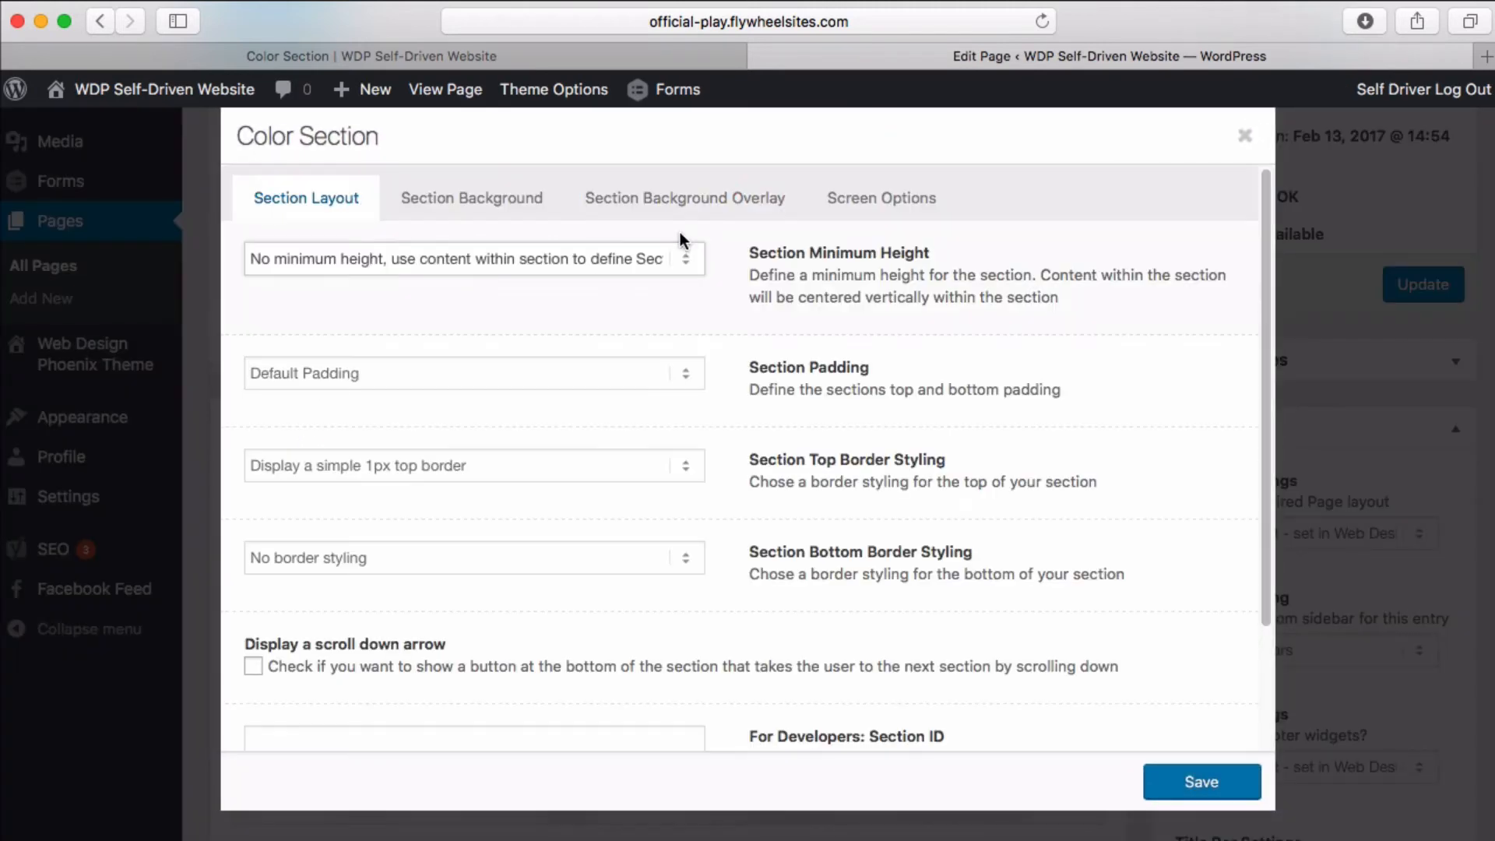
click(737, 207)
click(434, 356)
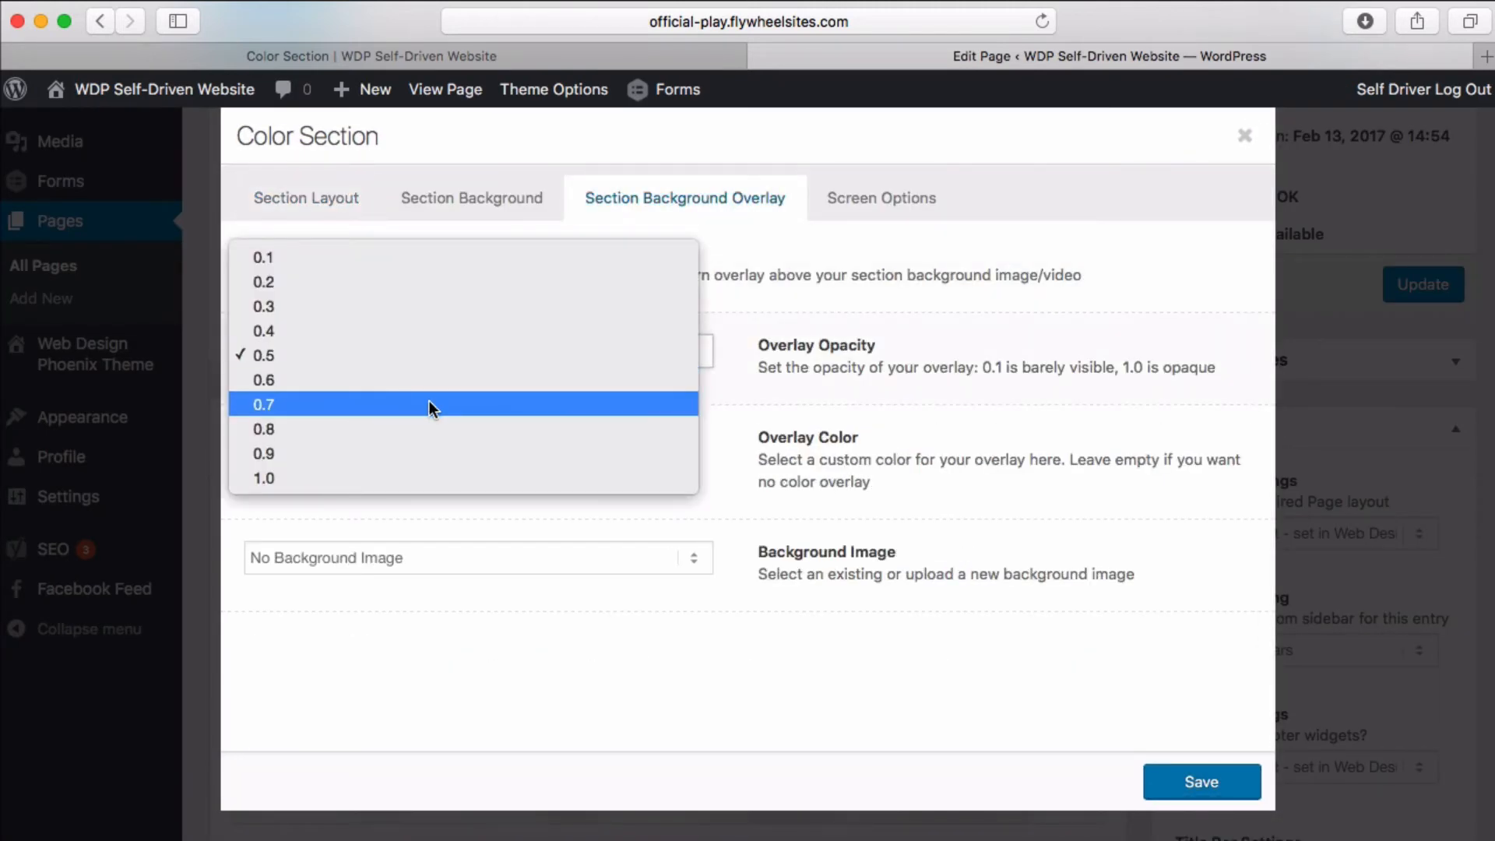
click(433, 404)
click(1180, 784)
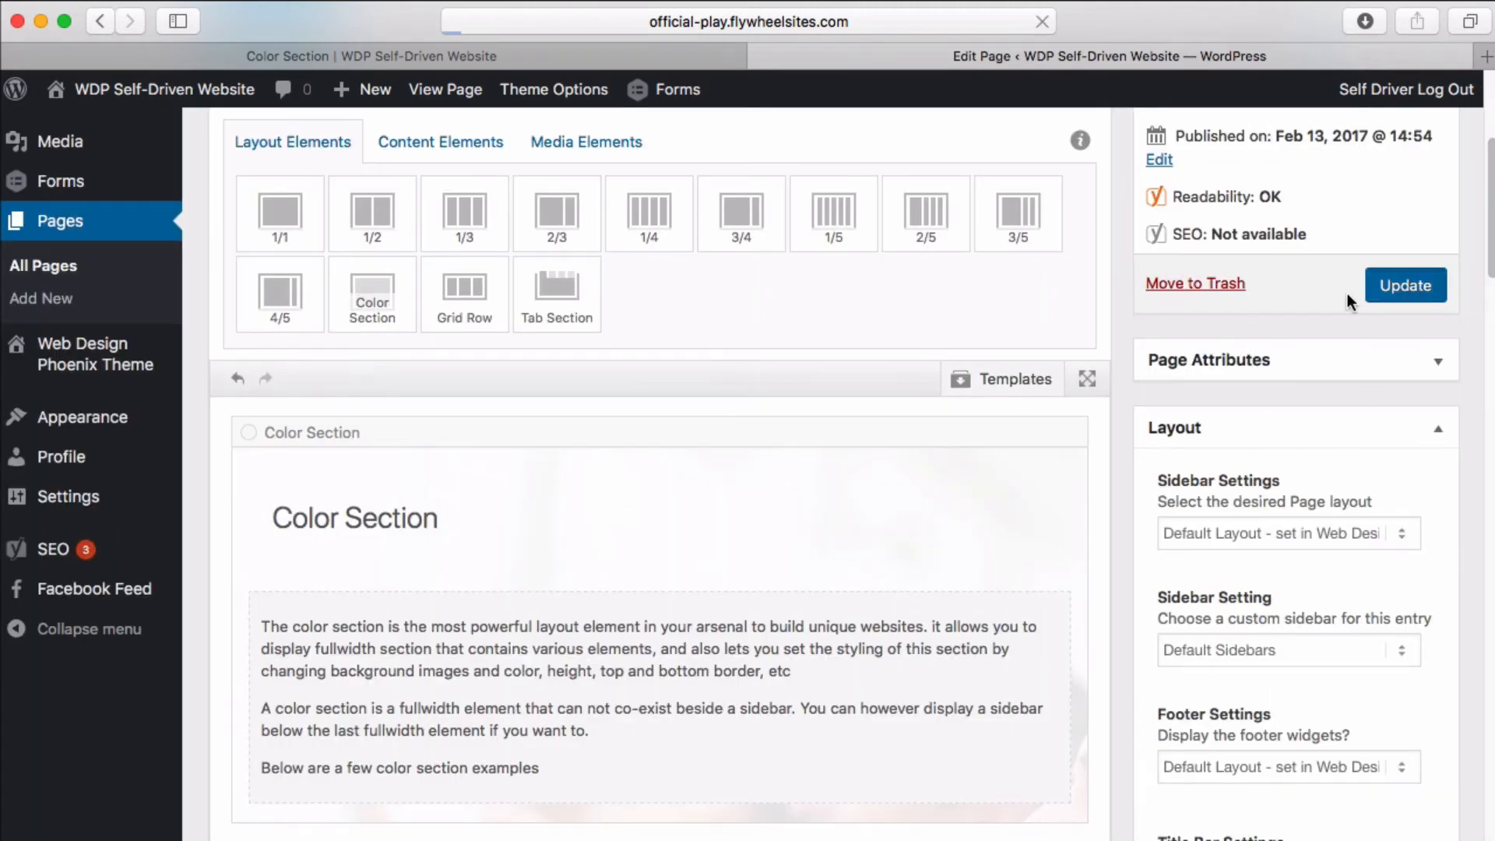
Step: Check the overlay and the fixed background image's scrolling behavior on the live page
click(498, 56)
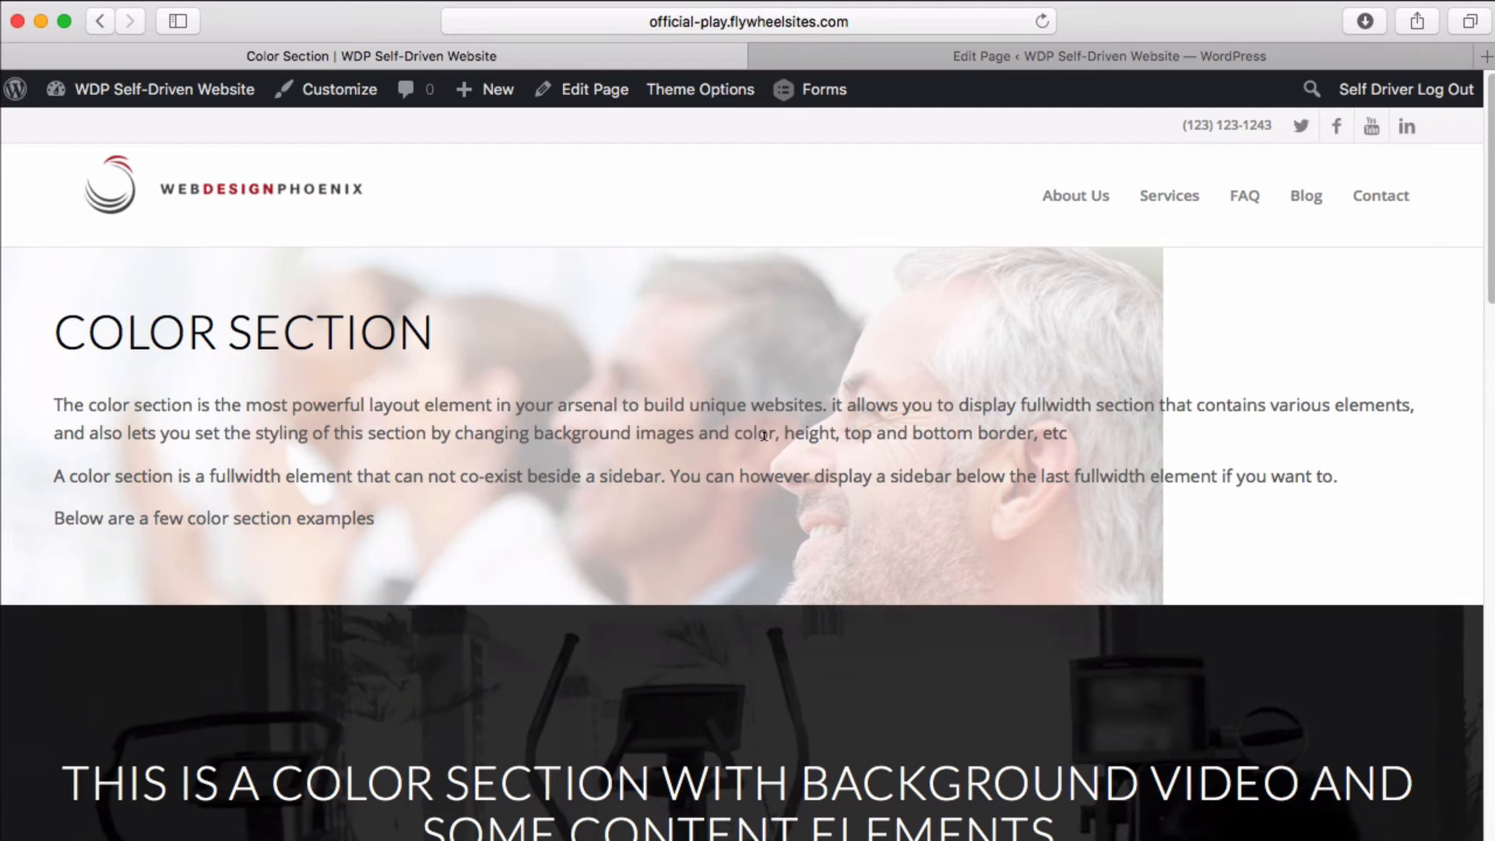
scroll(709, 431, down, 1)
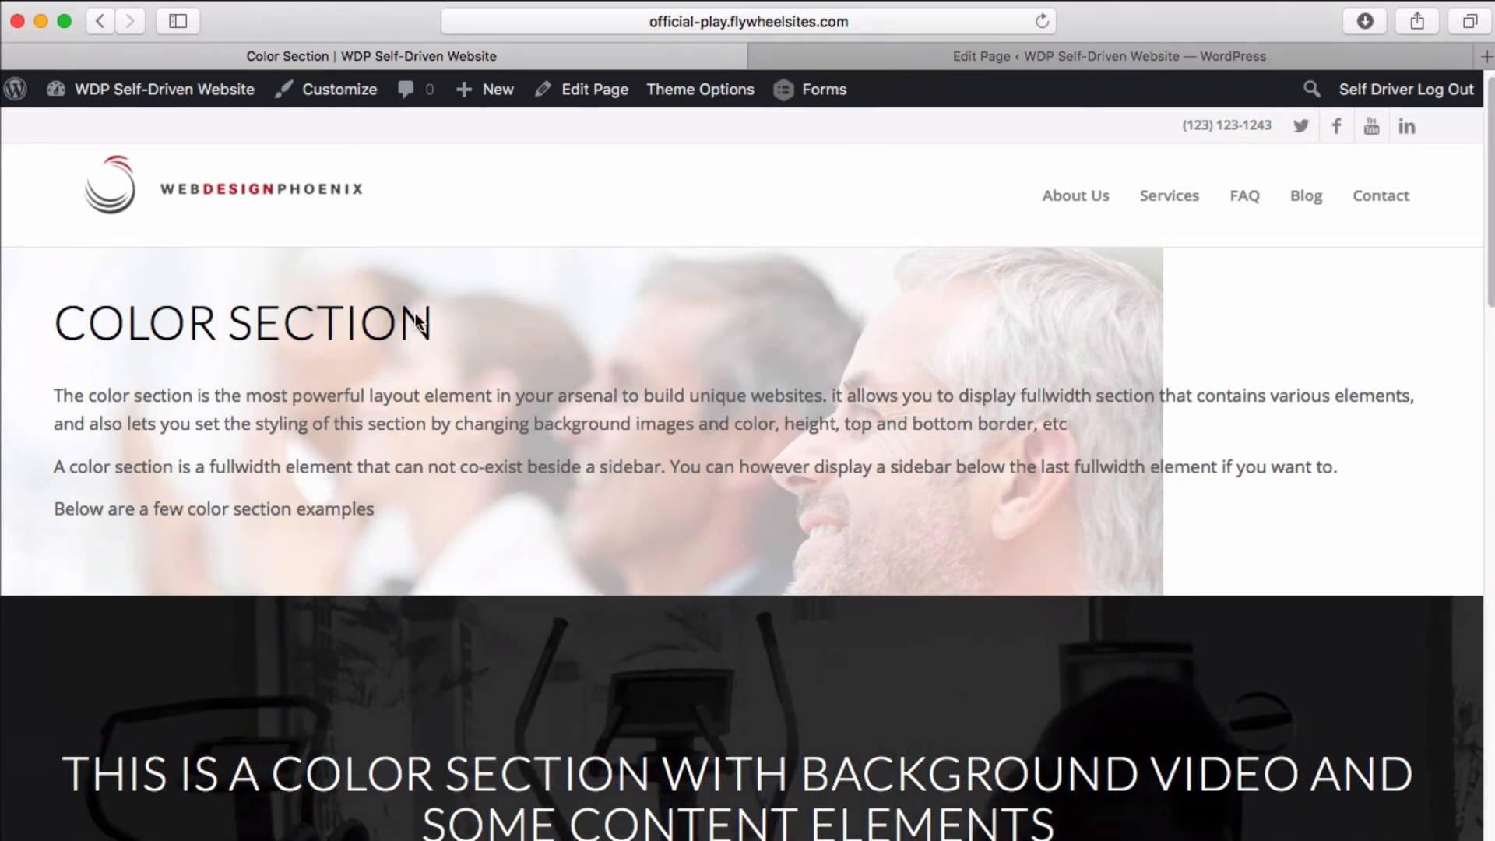
scroll(425, 420, down, 5)
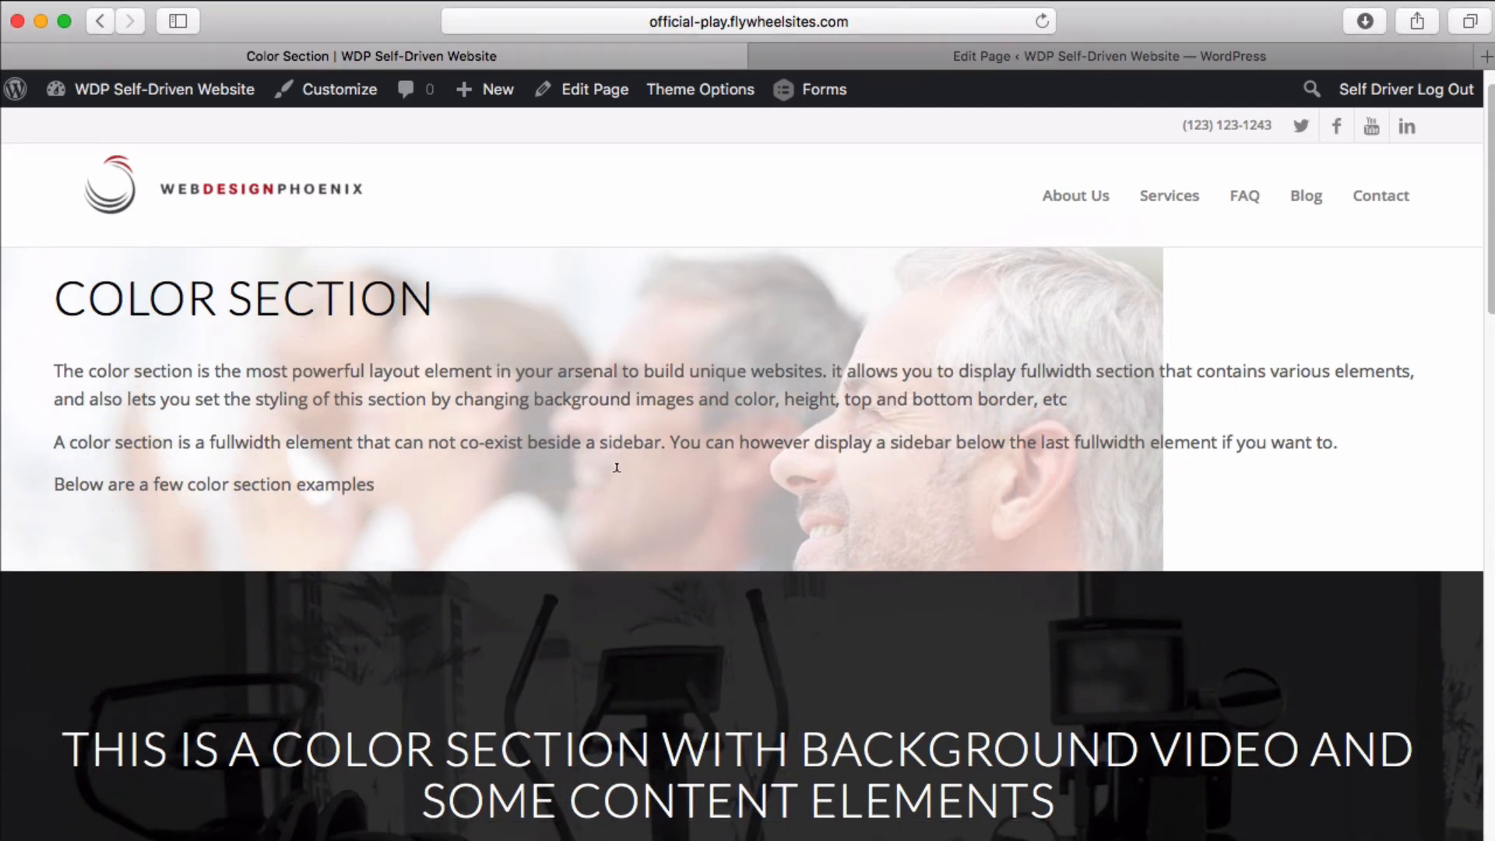
scroll(663, 548, up, 5)
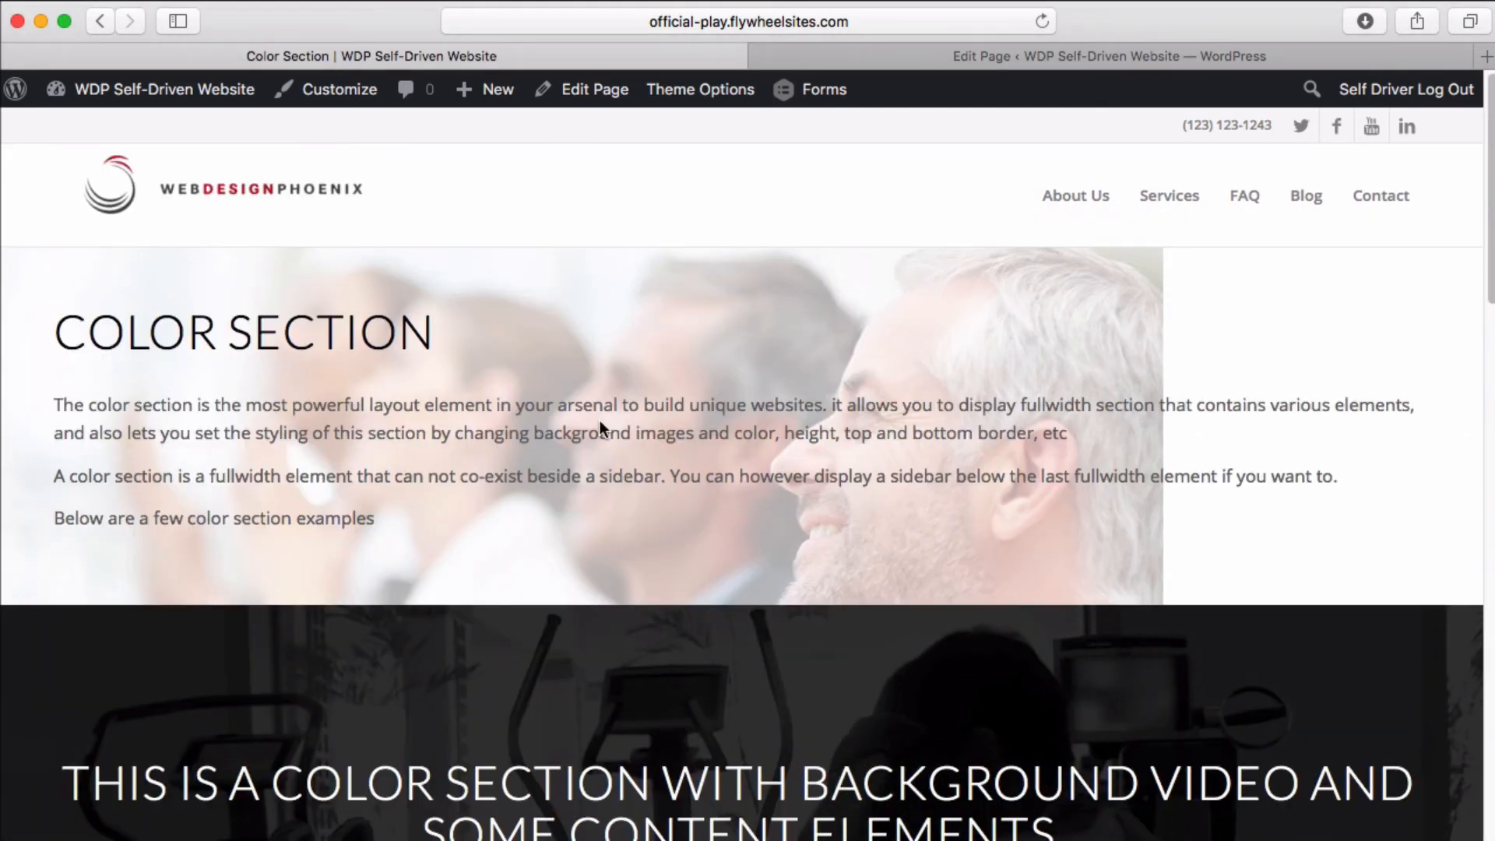
scroll(647, 561, down, 5)
scroll(664, 542, up, 5)
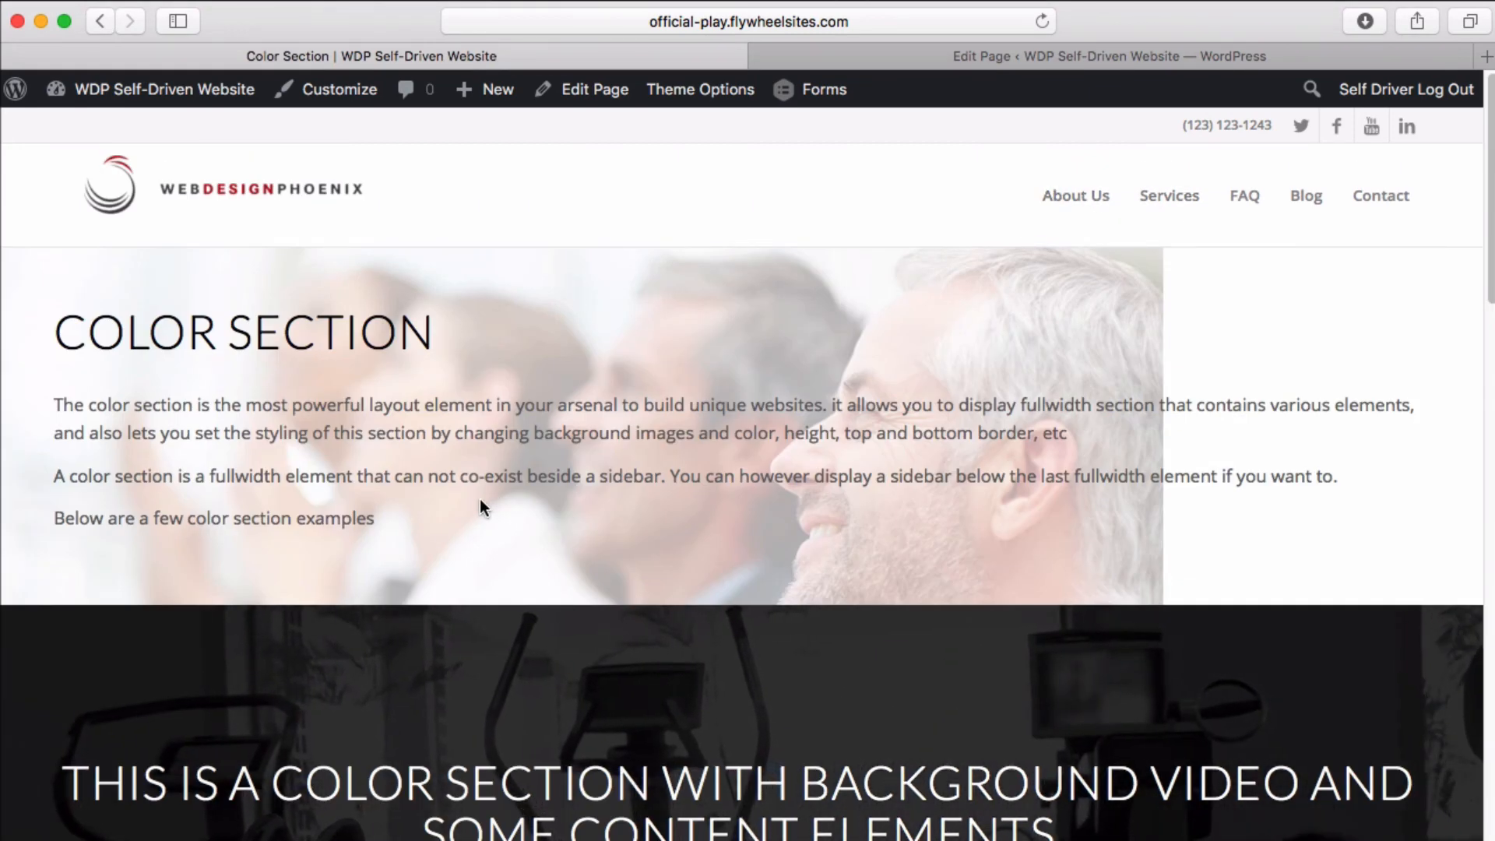
scroll(483, 499, down, 1)
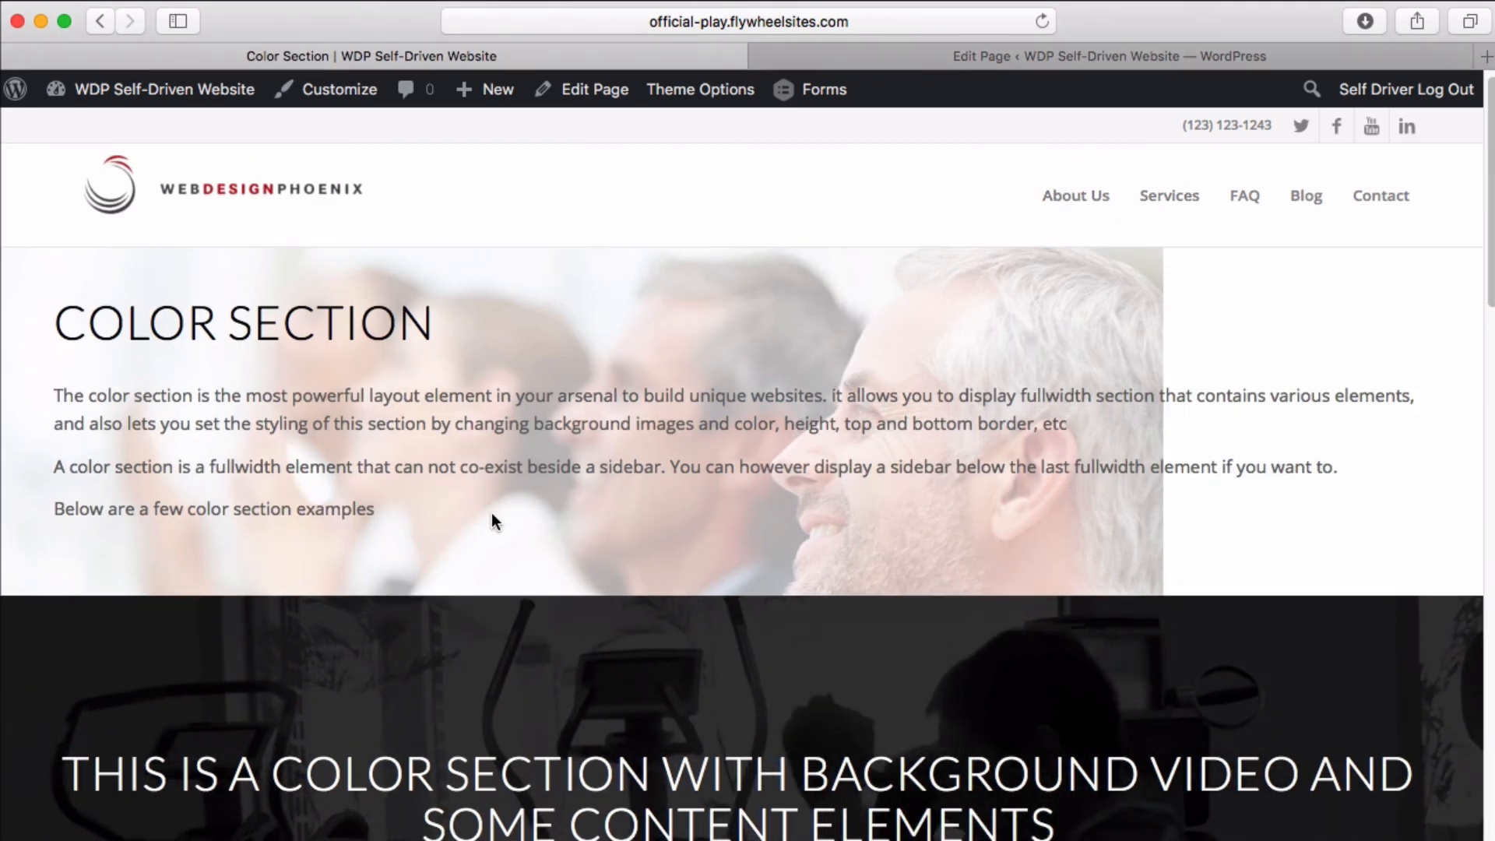